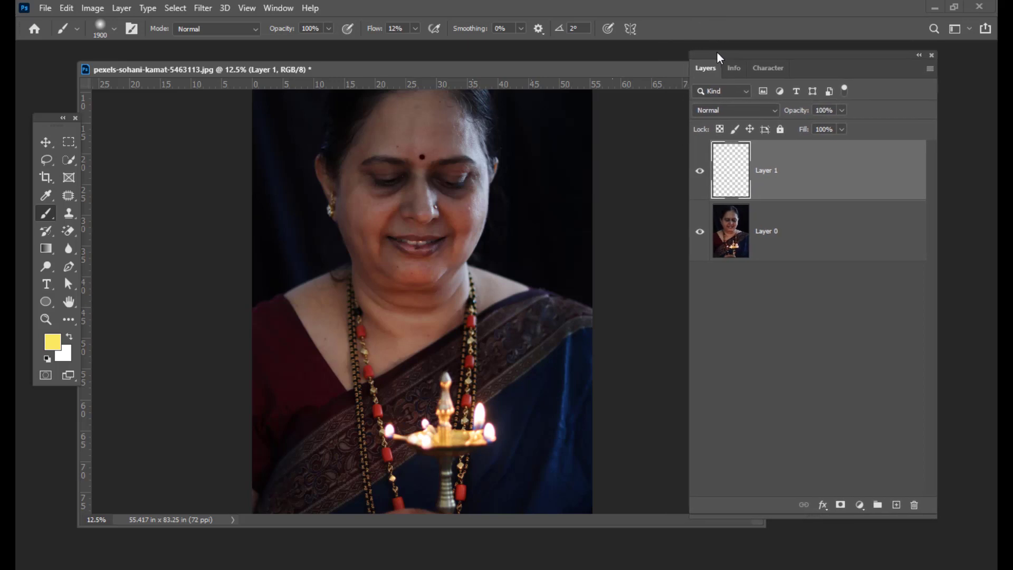
Select the Brush tool and review its flow, size, hardness and Soft Round preset
left_click_drag(454, 65, 465, 59)
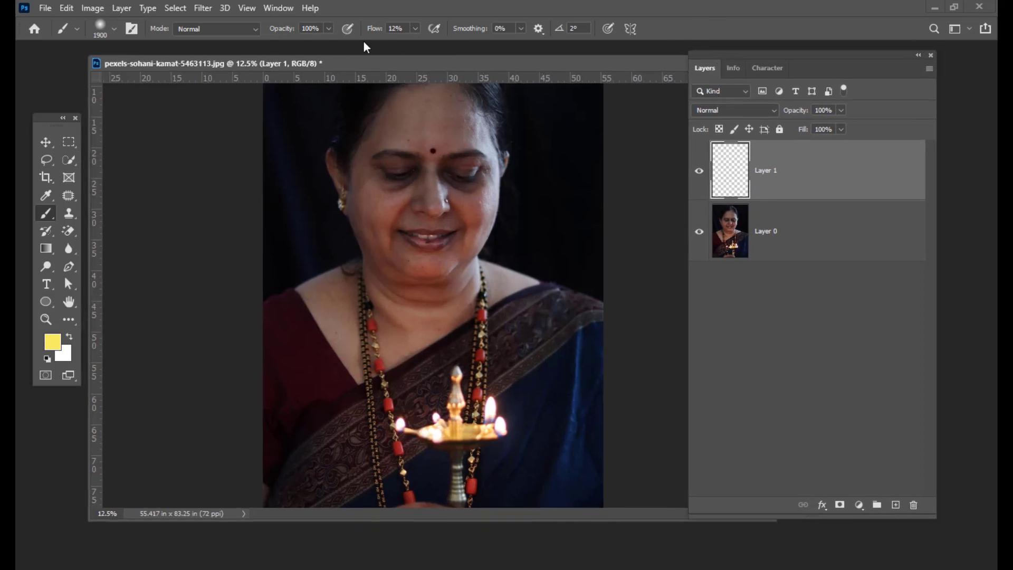
left_click(416, 29)
left_click(41, 212)
left_click(84, 212)
left_click(109, 33)
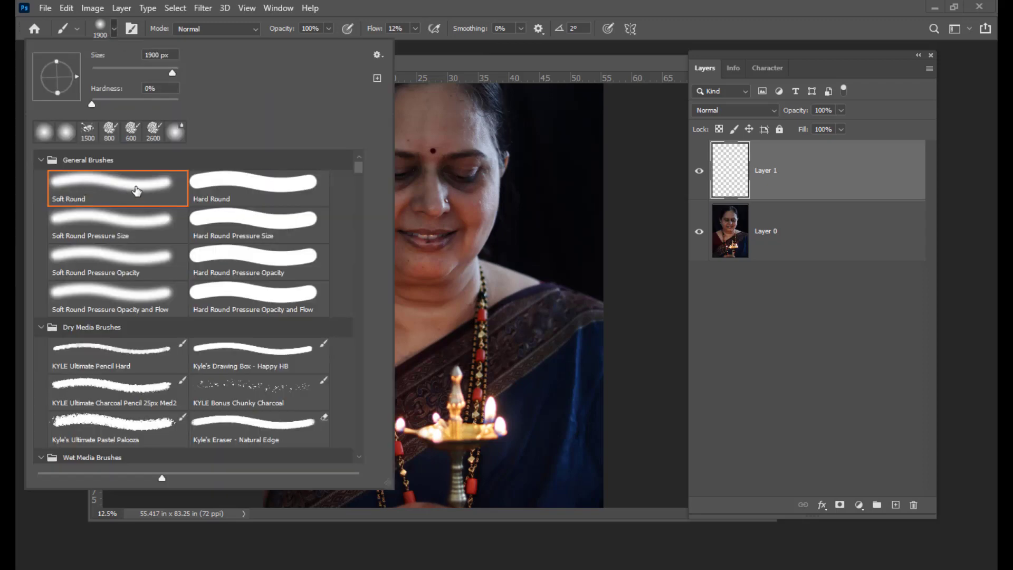
left_click(474, 64)
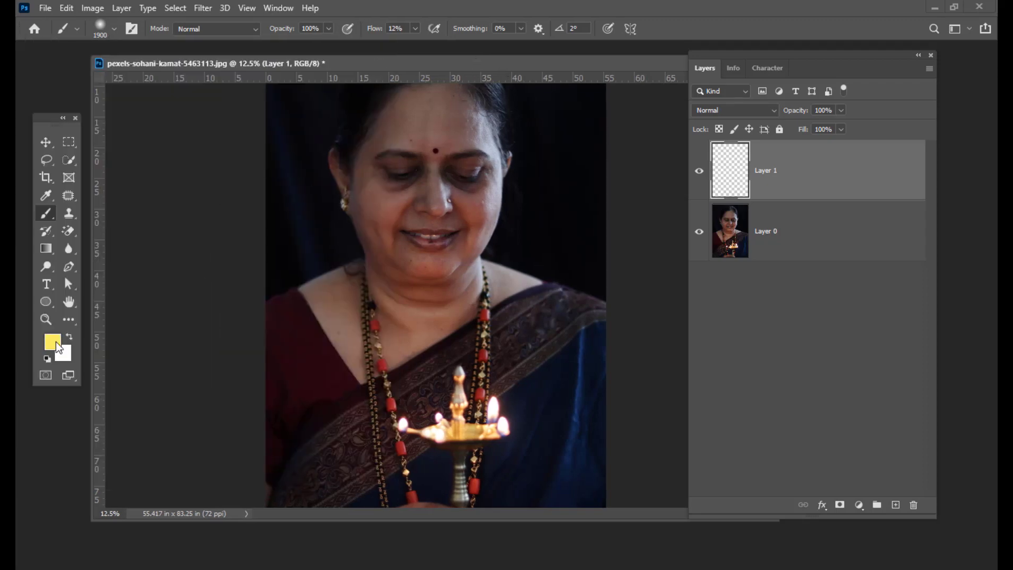
Set the foreground color to a saturated yellow, #f8df0f
left_click(53, 343)
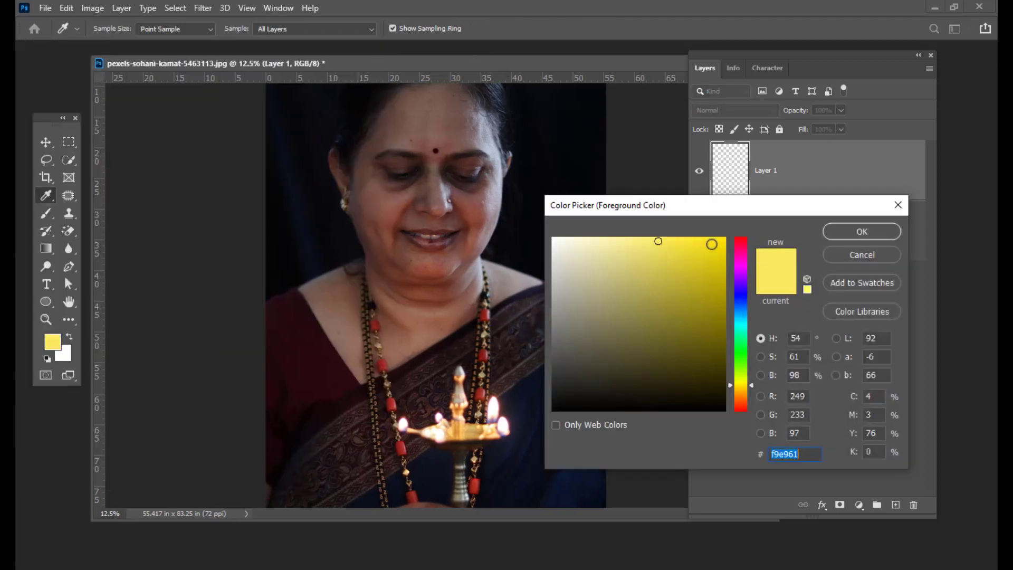
left_click(714, 242)
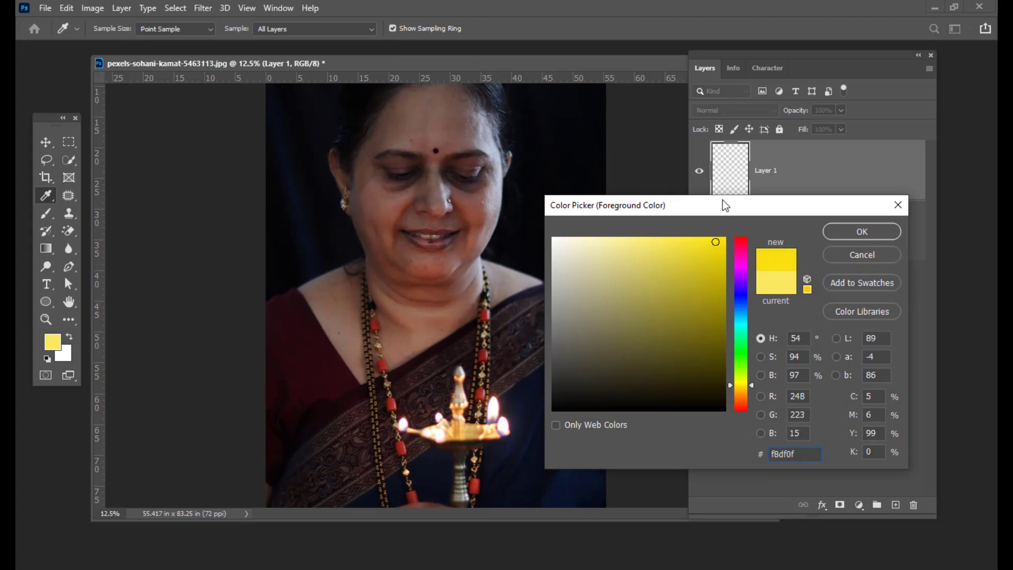
left_click_drag(723, 205, 689, 206)
left_click(823, 232)
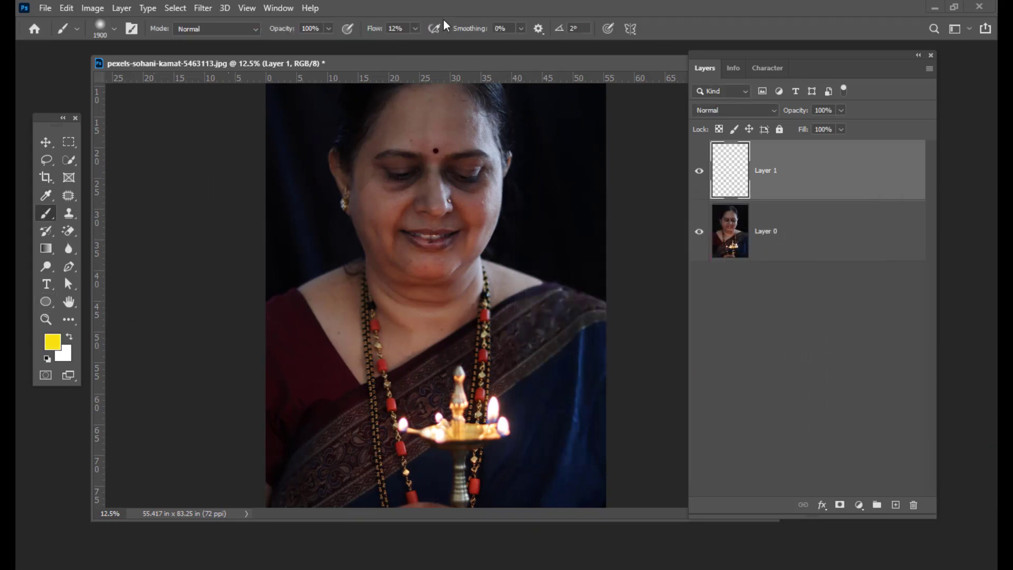
Set the brush flow to 23%
left_click(415, 28)
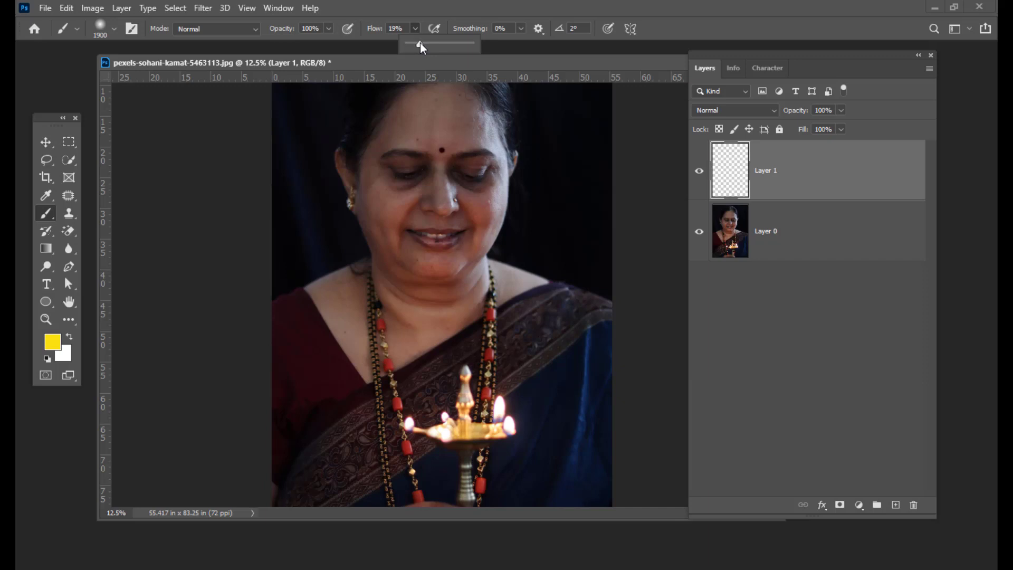
left_click(397, 28)
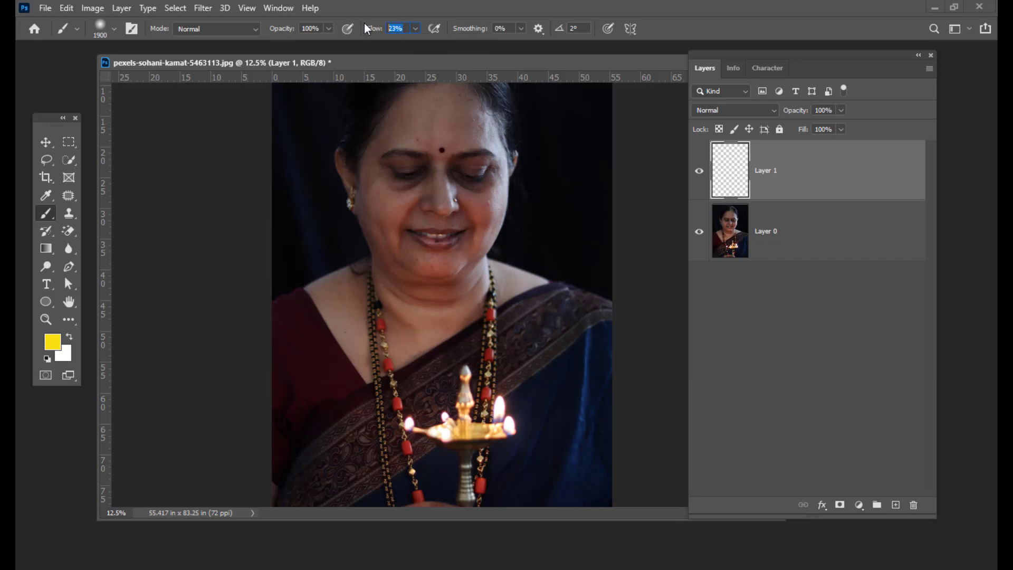
type("20")
left_click_drag(784, 51, 806, 61)
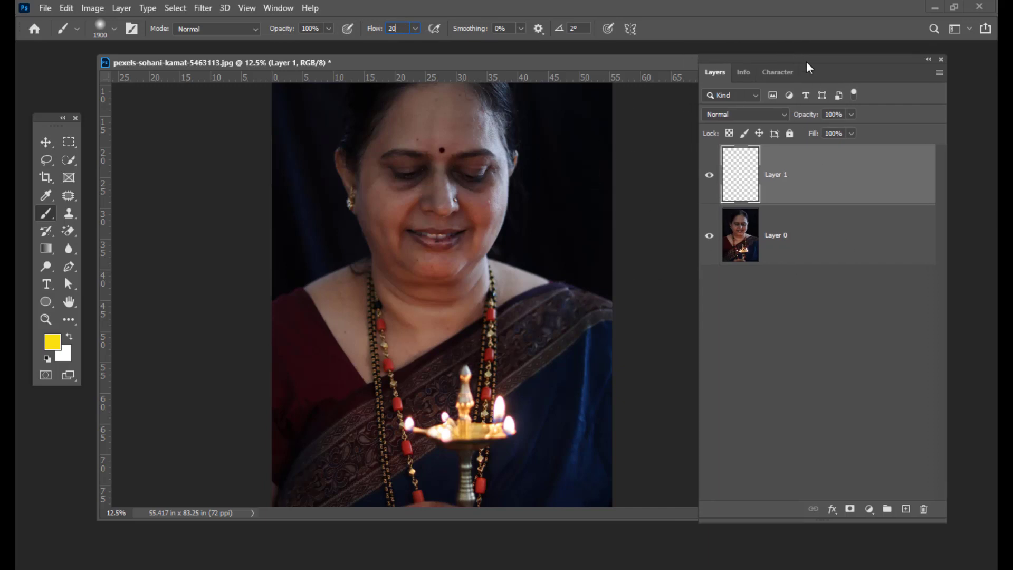
left_click(416, 29)
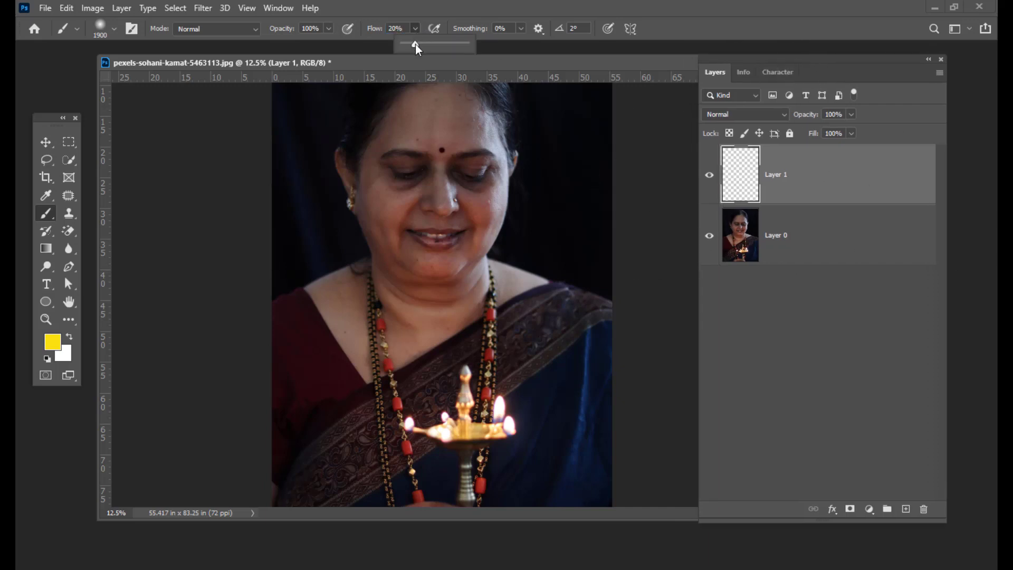
left_click_drag(781, 59, 793, 49)
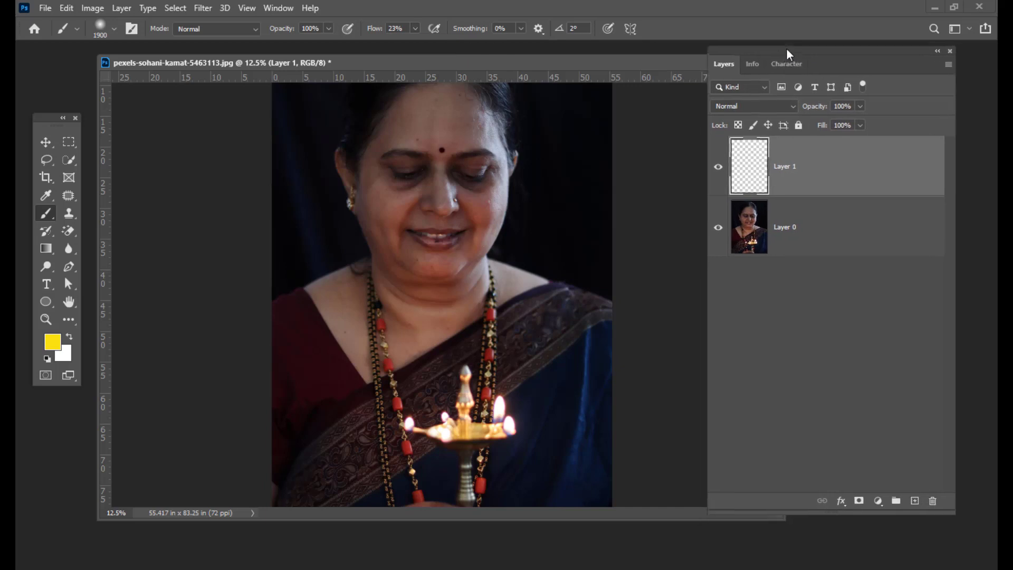
Change the blend mode of Layer 1 to Color Dodge
left_click_drag(507, 63, 495, 58)
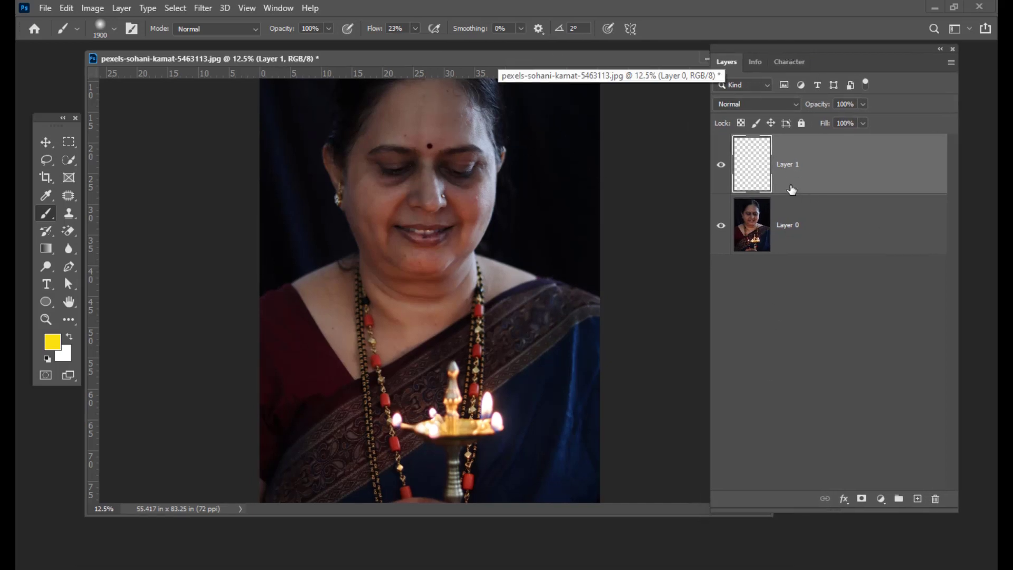
left_click(760, 104)
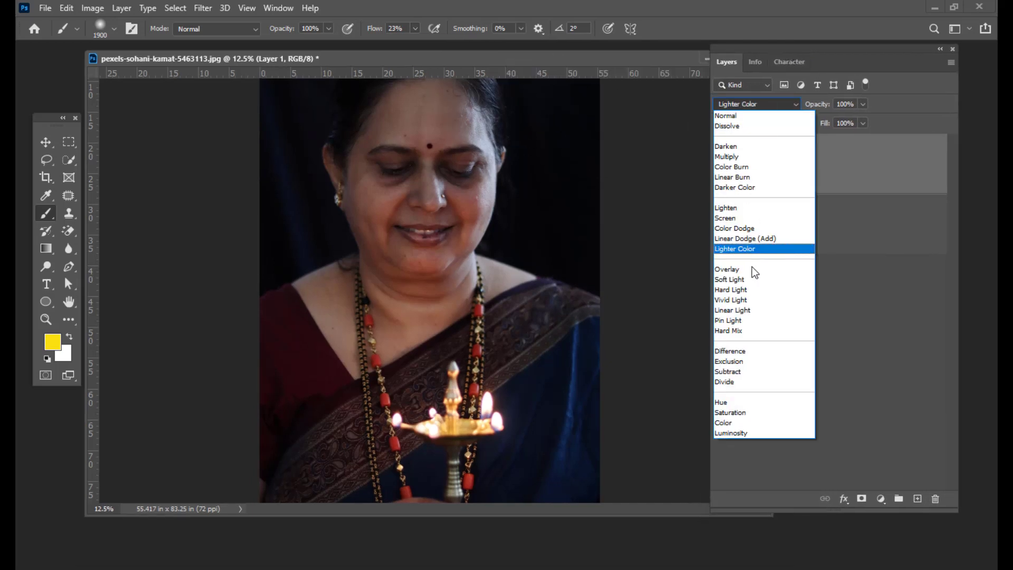
left_click(744, 230)
left_click_drag(765, 52, 779, 31)
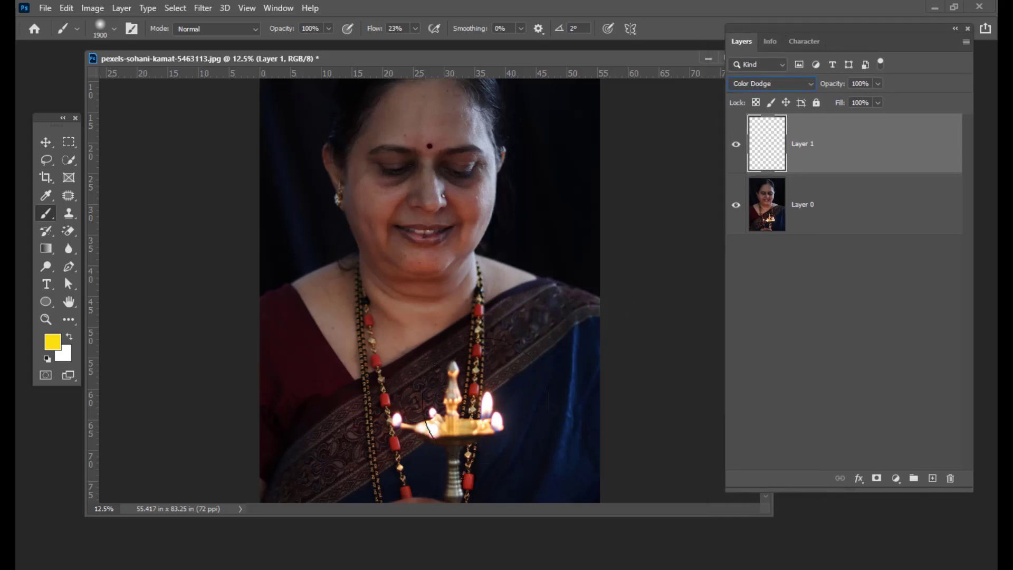
Reduce the brush size to 700 px and dab a yellow glow over the lamp's tallest flame on Layer 1
left_click(46, 143)
left_click(45, 213)
key("bracketleft")
key("bracketleft")
key("bracketleft")
key("bracketleft")
key("bracketleft")
key("bracketleft")
key("bracketleft")
key("bracketleft")
key("bracketleft")
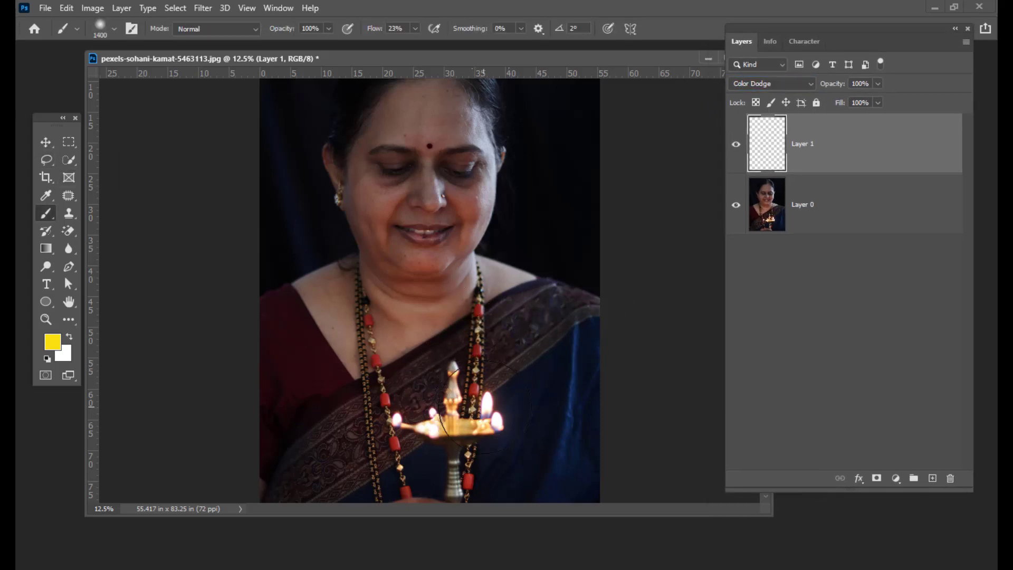
key("bracketleft")
key("bracketleft")
key("bracketleft")
key("bracketleft")
left_click(488, 401)
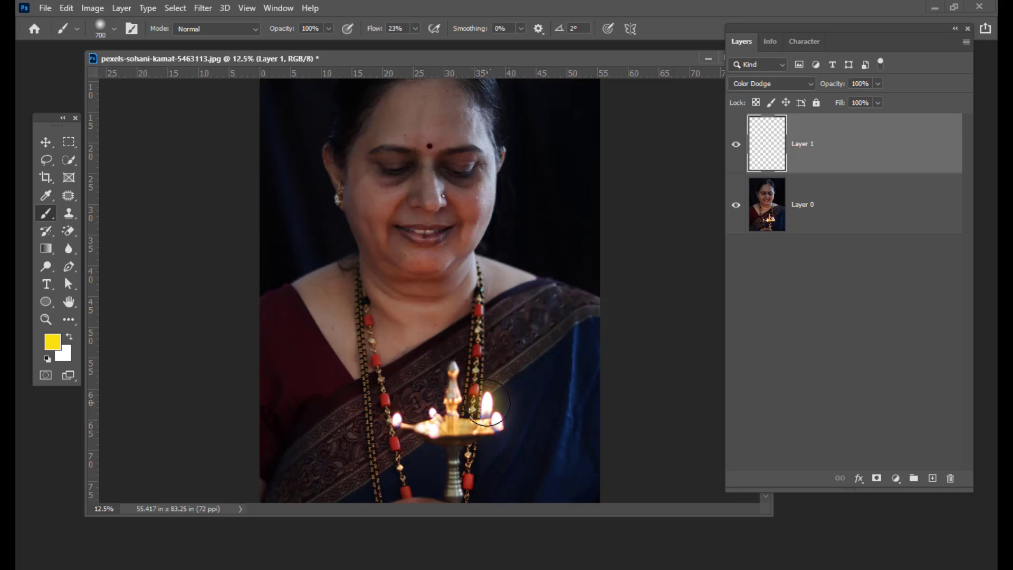
left_click(487, 403)
left_click(486, 404)
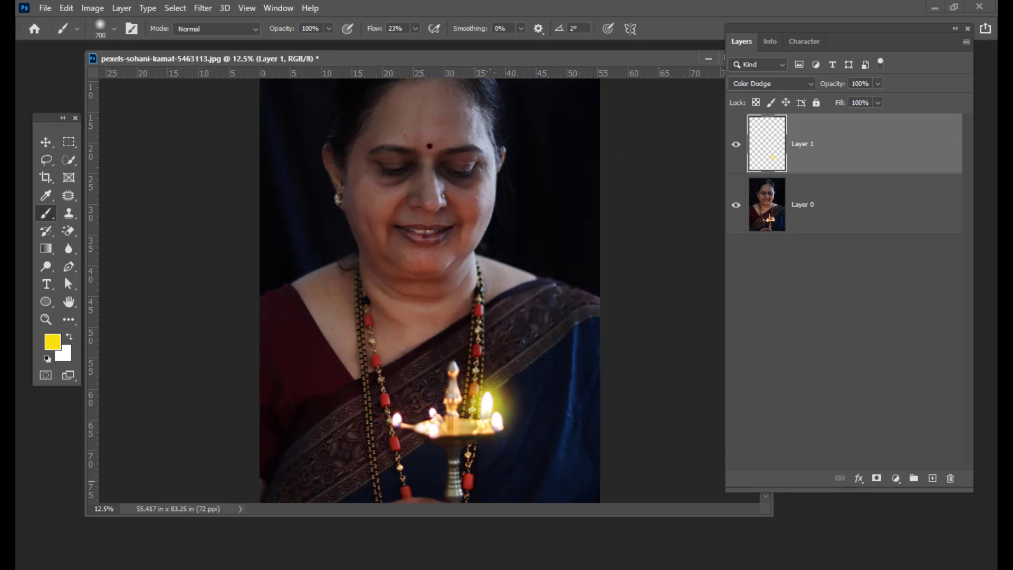
Add a Curves adjustment layer above Layer 0 and move it to the top of the layer stack
left_click_drag(477, 66, 466, 69)
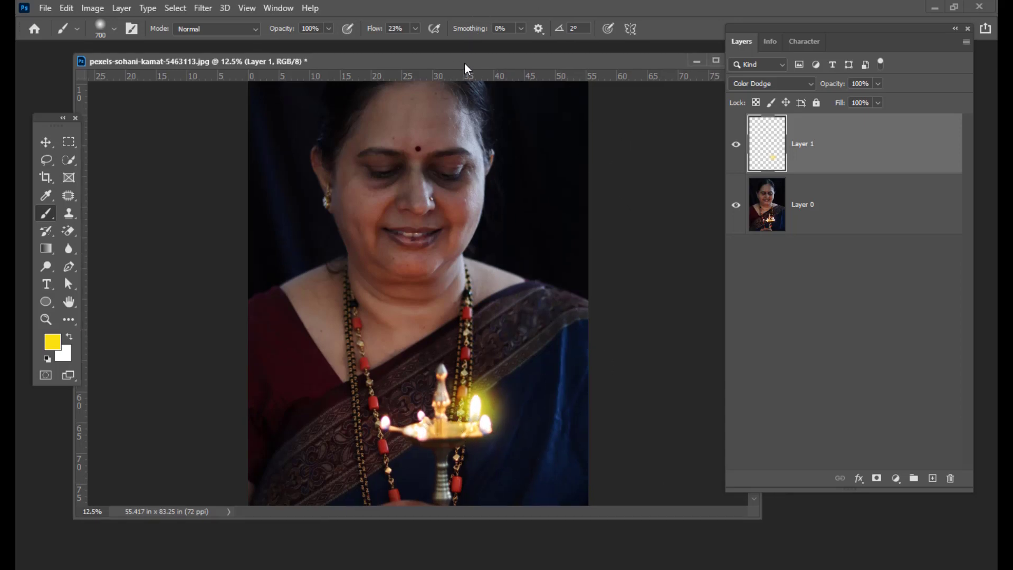
left_click_drag(806, 31, 796, 24)
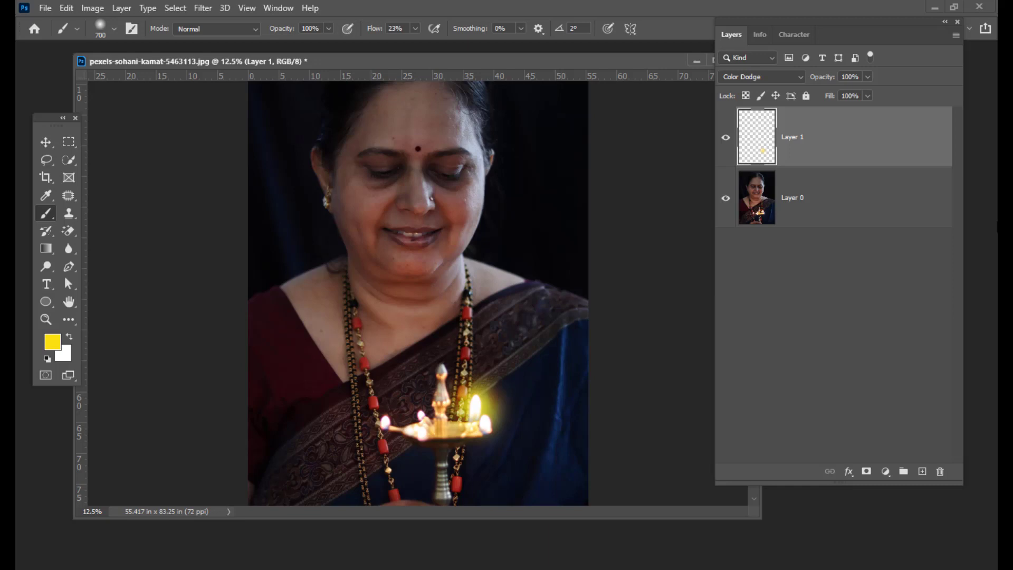
left_click(859, 221)
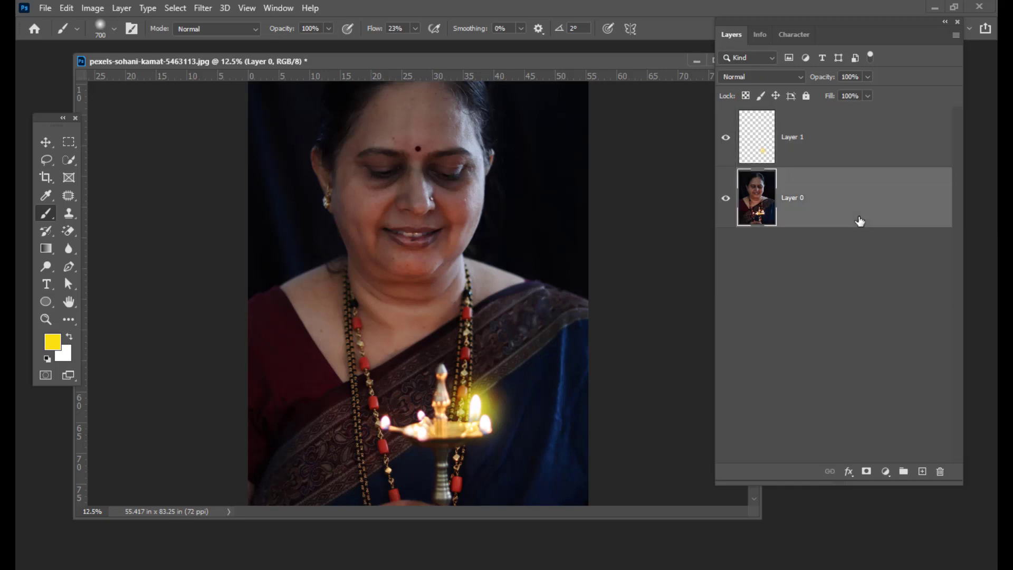
left_click_drag(825, 23, 789, 22)
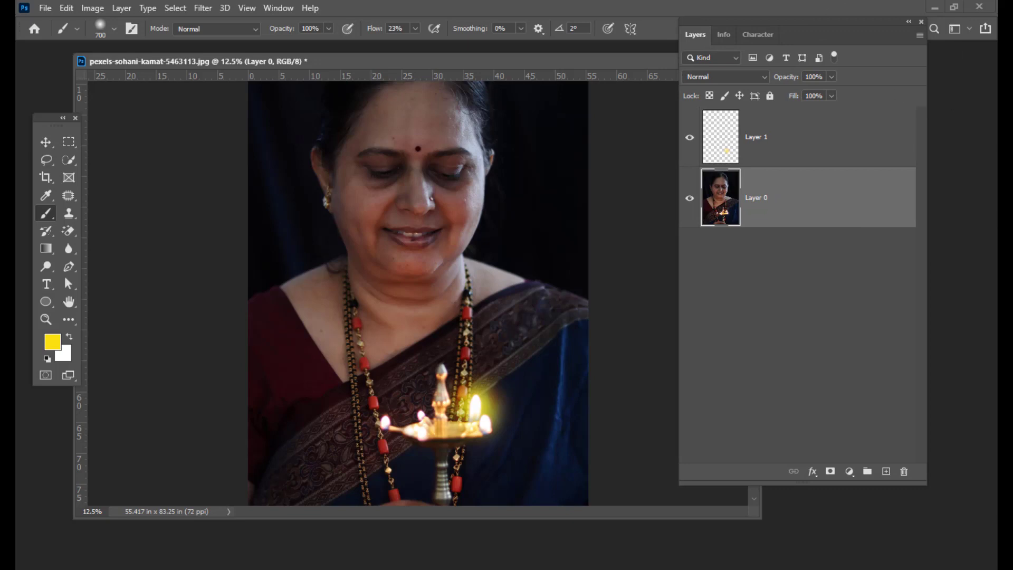
left_click_drag(751, 21, 744, 21)
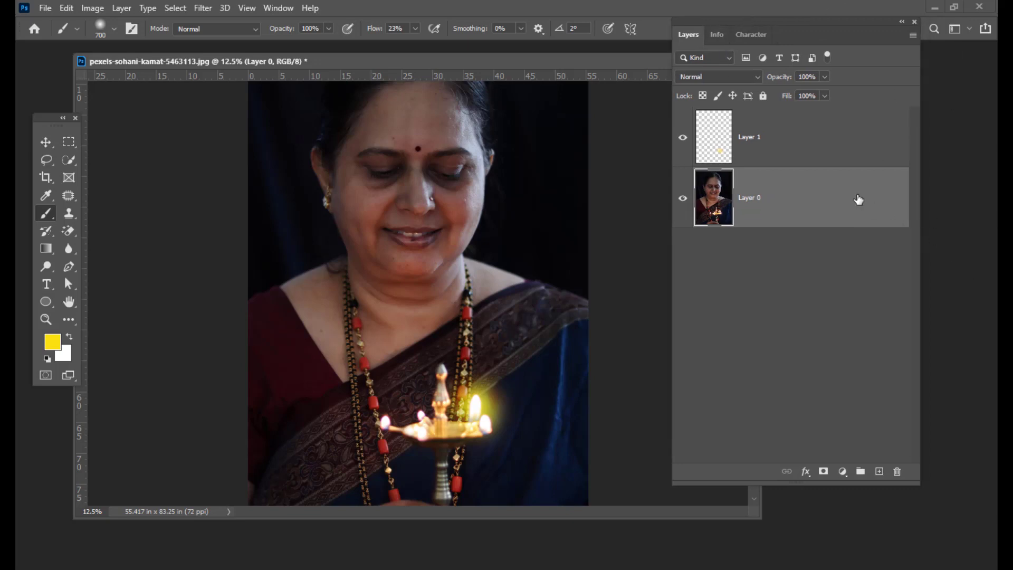
left_click_drag(808, 24, 794, 25)
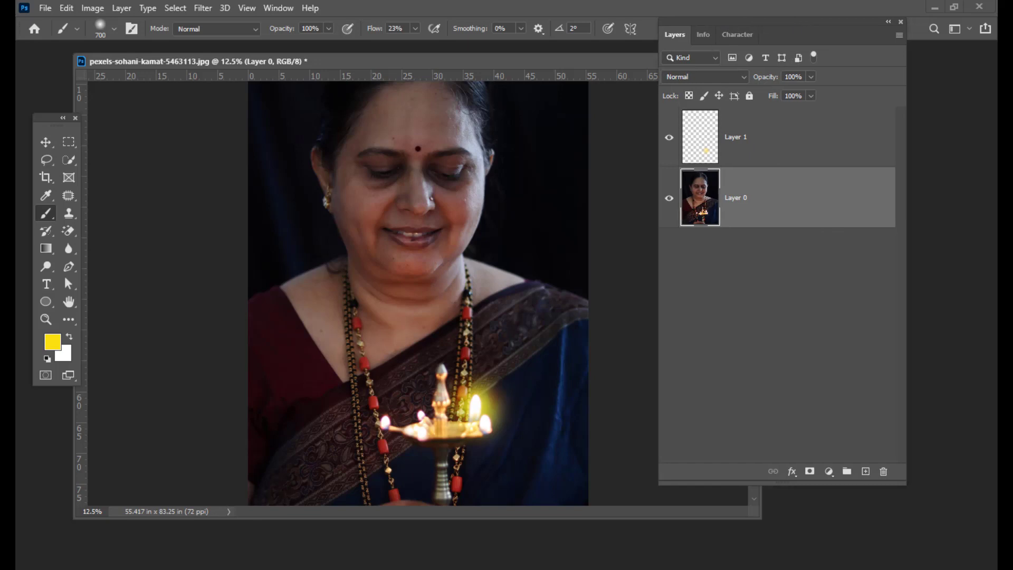
left_click(828, 471)
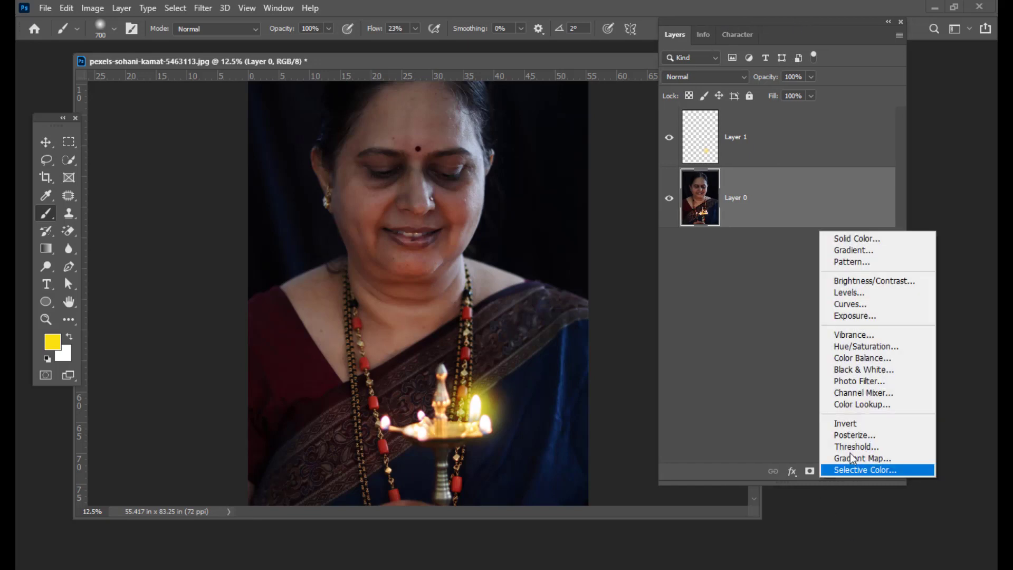
left_click(846, 305)
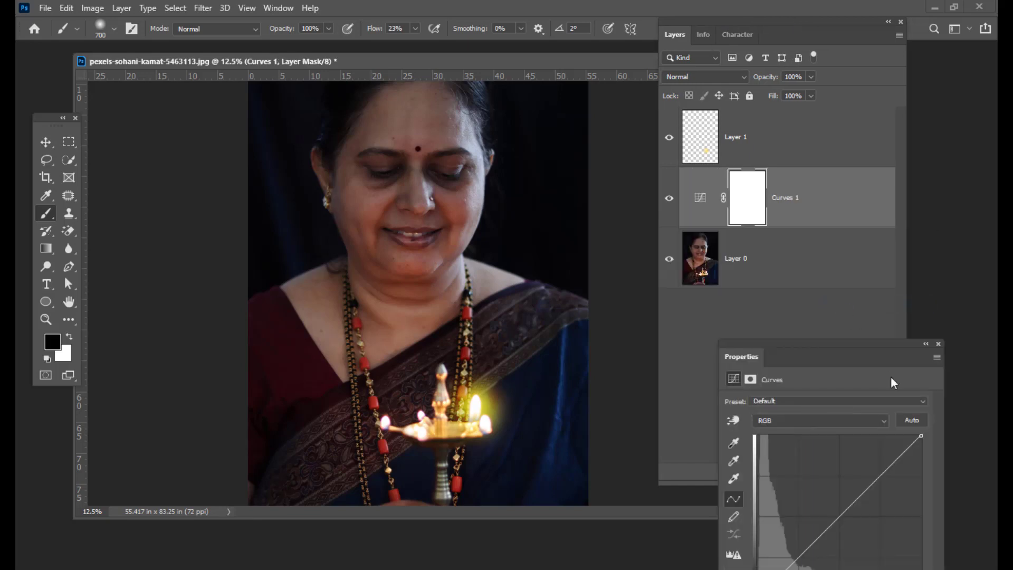
left_click_drag(788, 352, 536, 74)
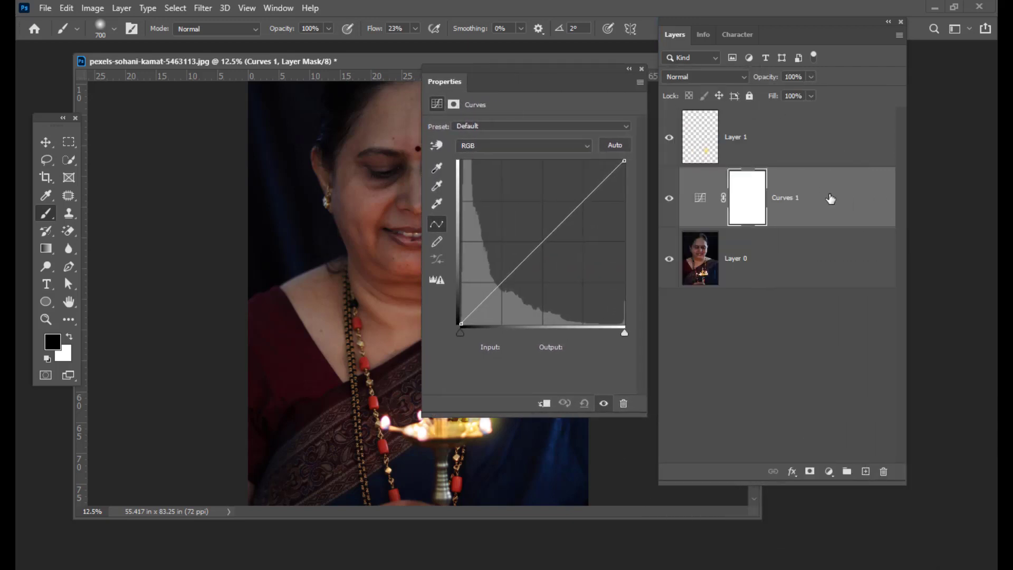
left_click_drag(832, 203, 805, 114)
Darken the whole photo by pulling the RGB curve down to input 166, output 94
left_click_drag(496, 68, 640, 101)
left_click_drag(727, 269, 740, 289)
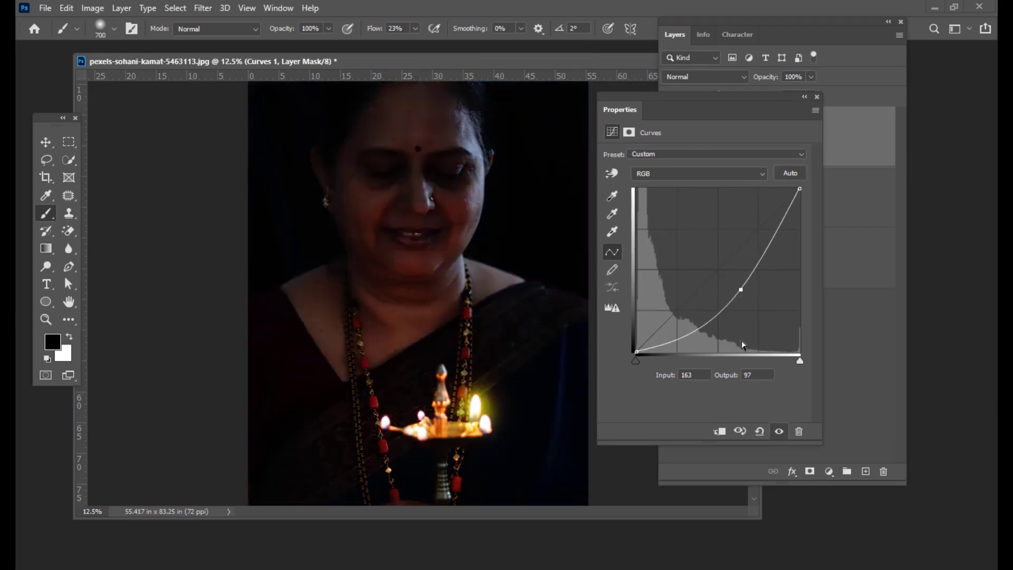
left_click_drag(741, 290, 743, 292)
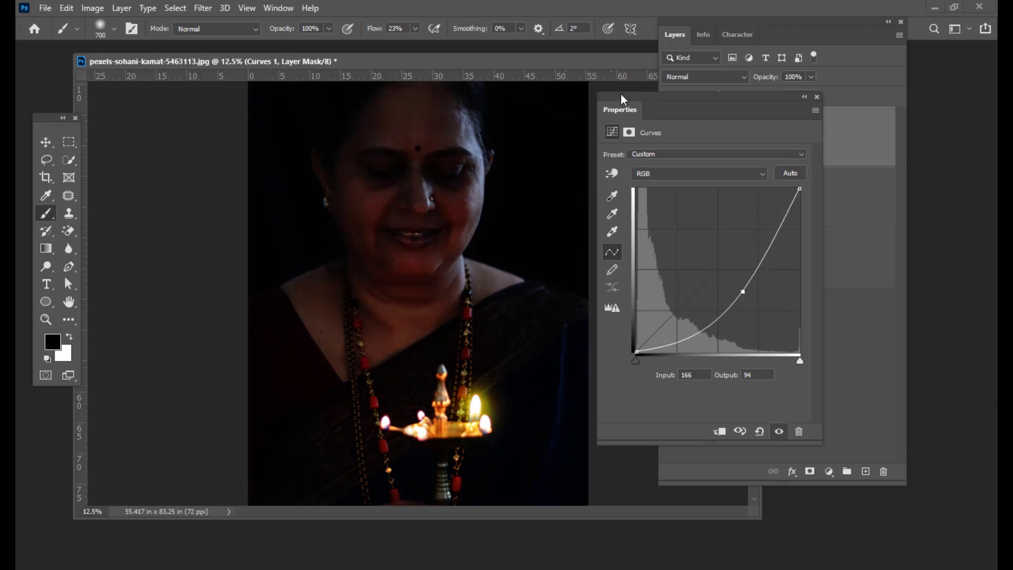
left_click_drag(627, 98, 847, 260)
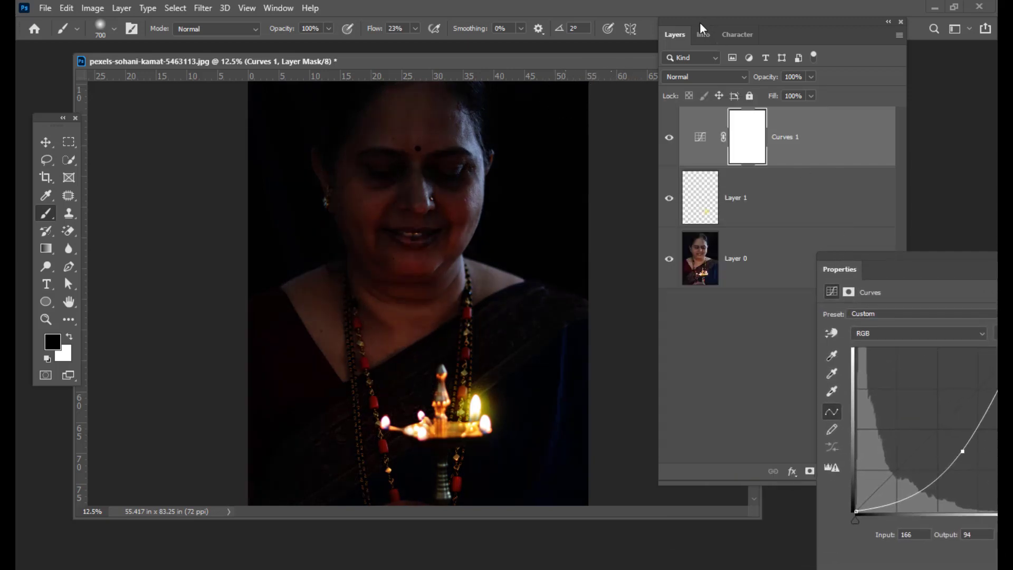
left_click_drag(701, 27, 667, 27)
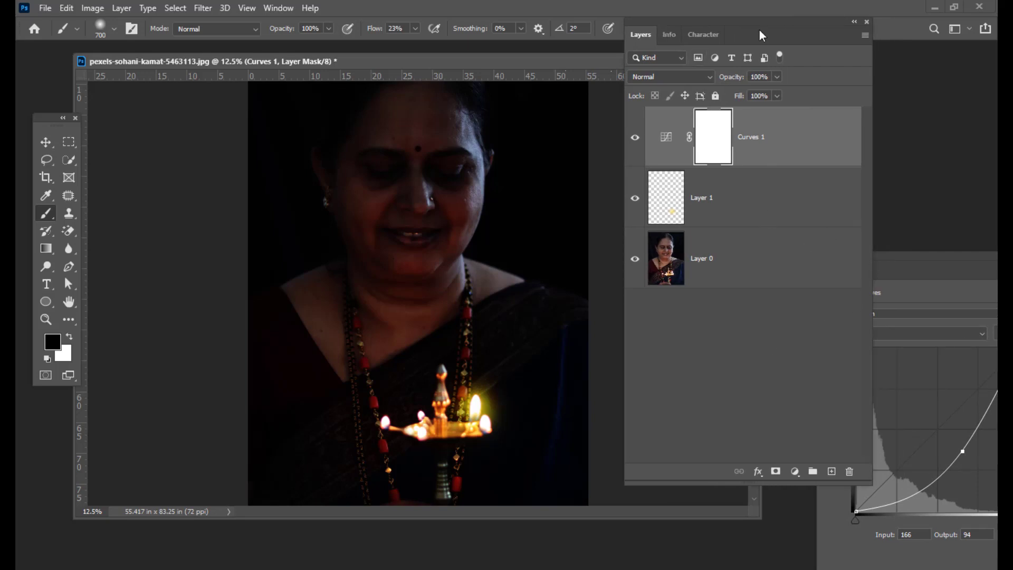
left_click_drag(678, 28, 726, 24)
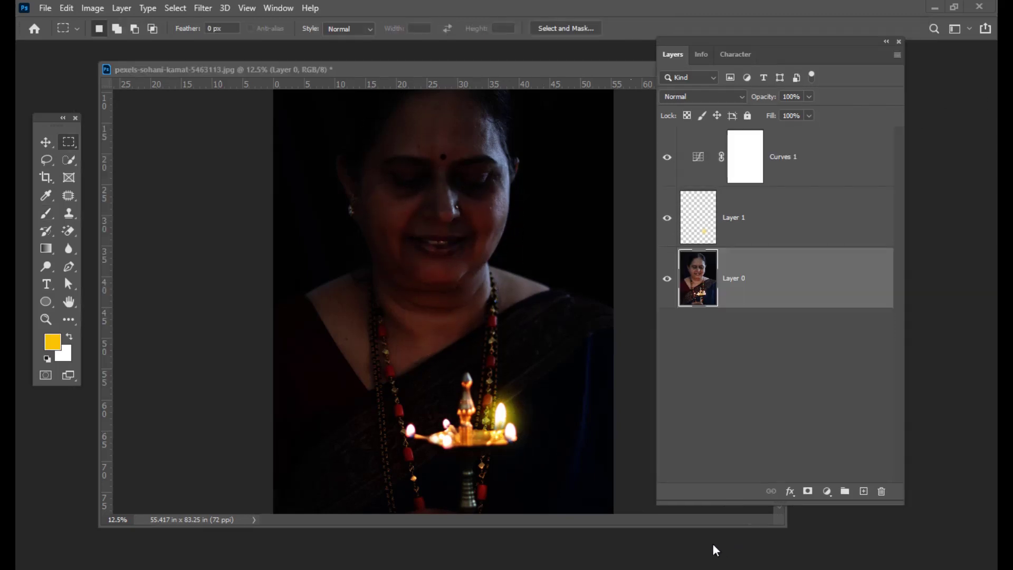
Create a new blank layer directly above Layer 0
left_click_drag(701, 40, 678, 42)
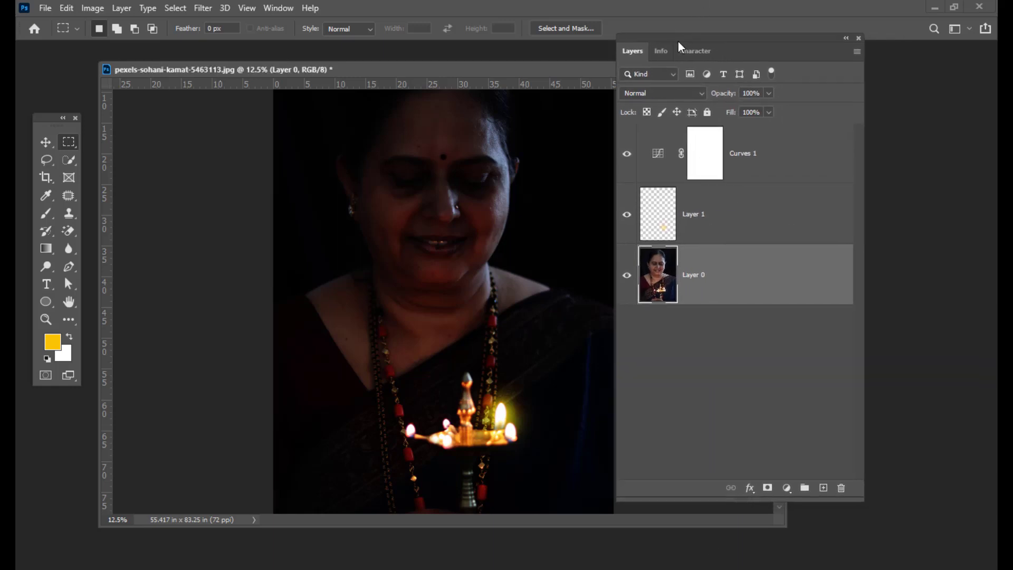
left_click(816, 485)
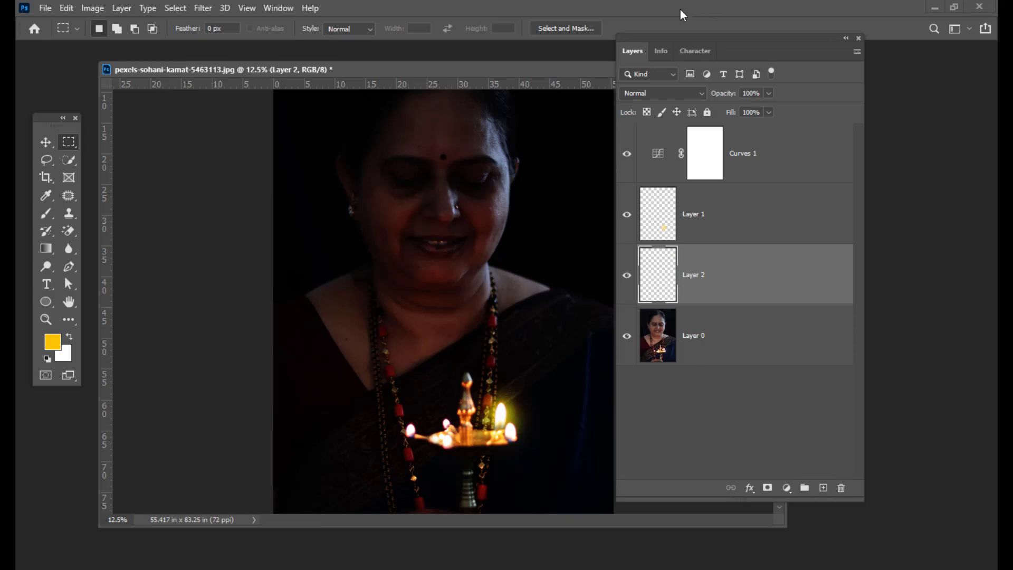
left_click_drag(667, 36, 717, 39)
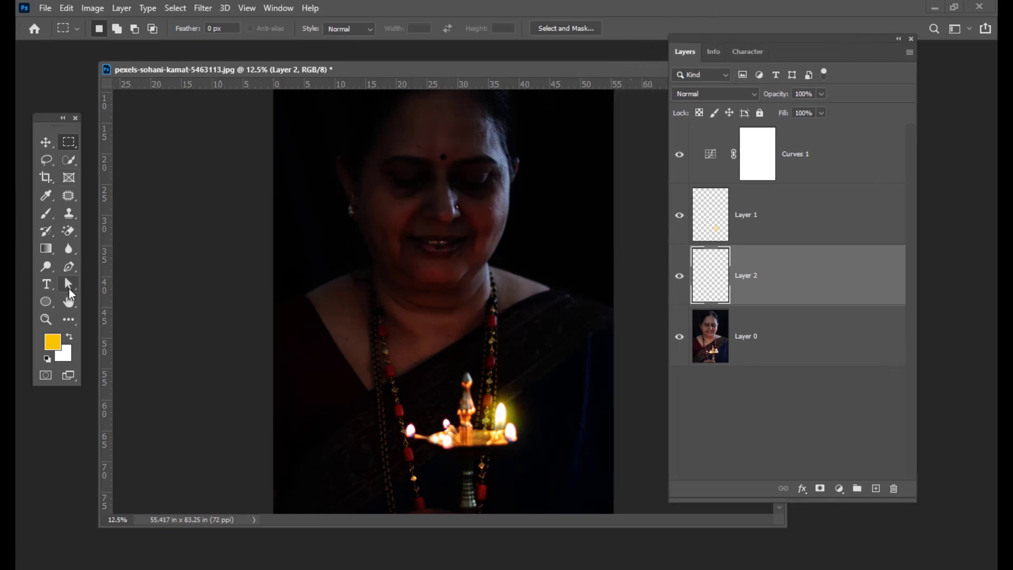
Draw a closed, curved Pen path running from the woman's cheeks down both sides of her torso and under the lamp flames
left_click_drag(68, 267, 111, 275)
left_click(111, 274)
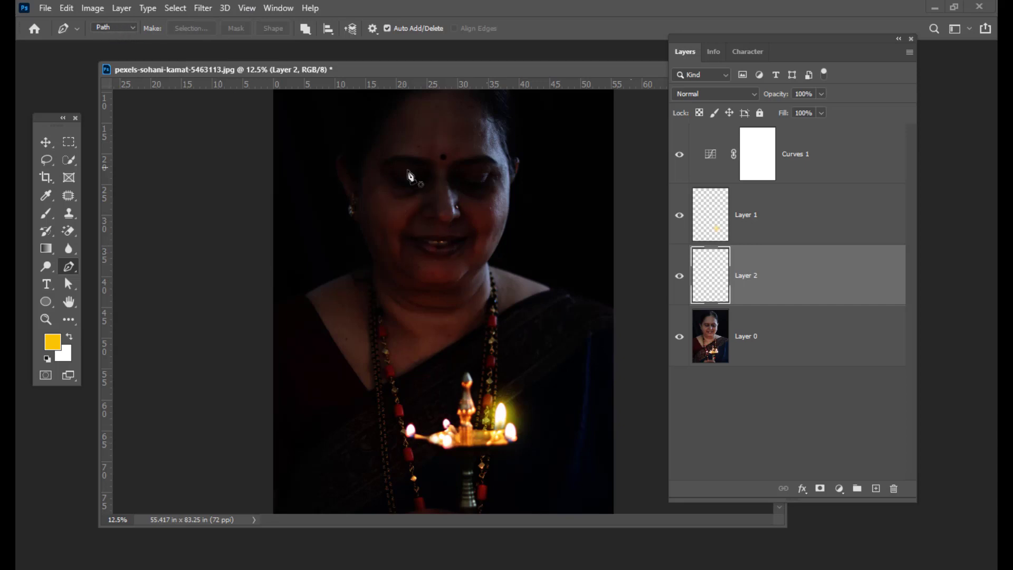
left_click(402, 191)
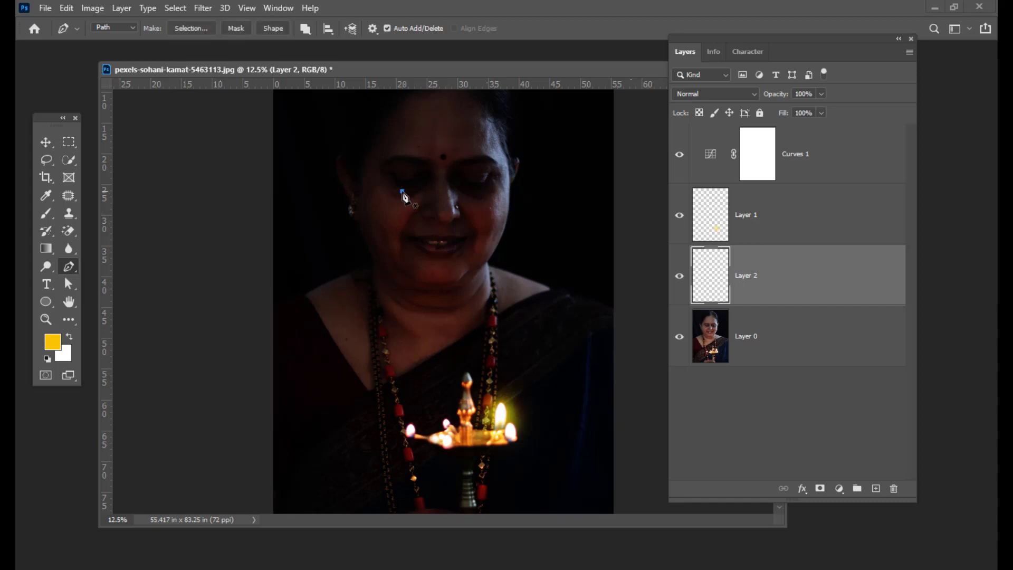
left_click_drag(374, 261, 371, 286)
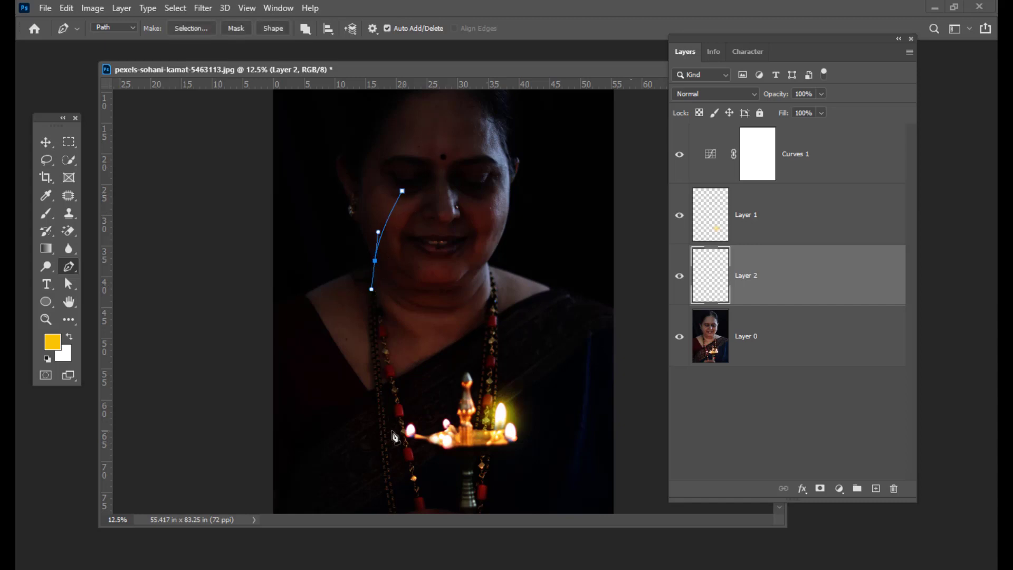
left_click_drag(395, 435, 525, 427)
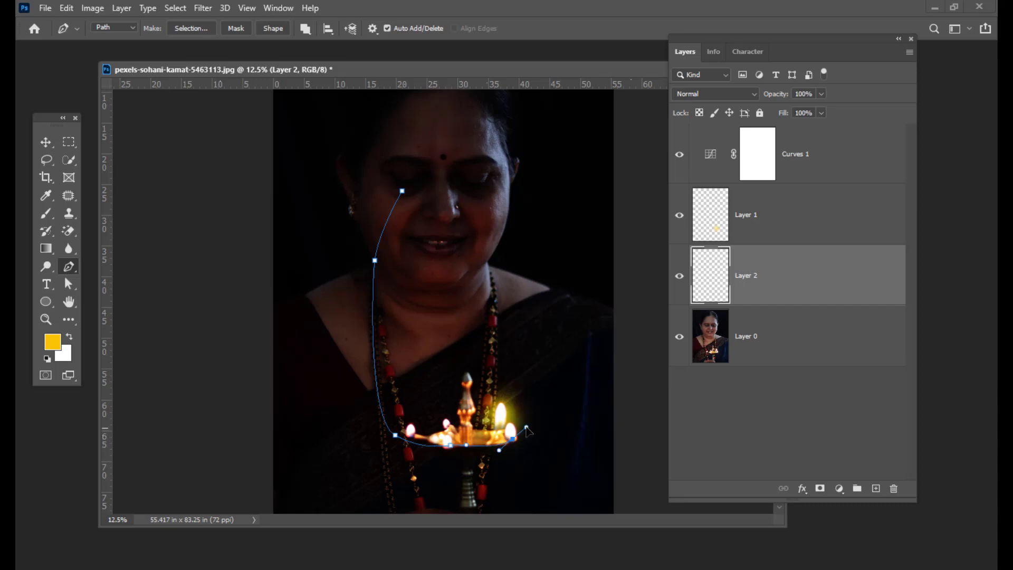
left_click_drag(527, 391, 523, 357)
left_click_drag(504, 283, 464, 197)
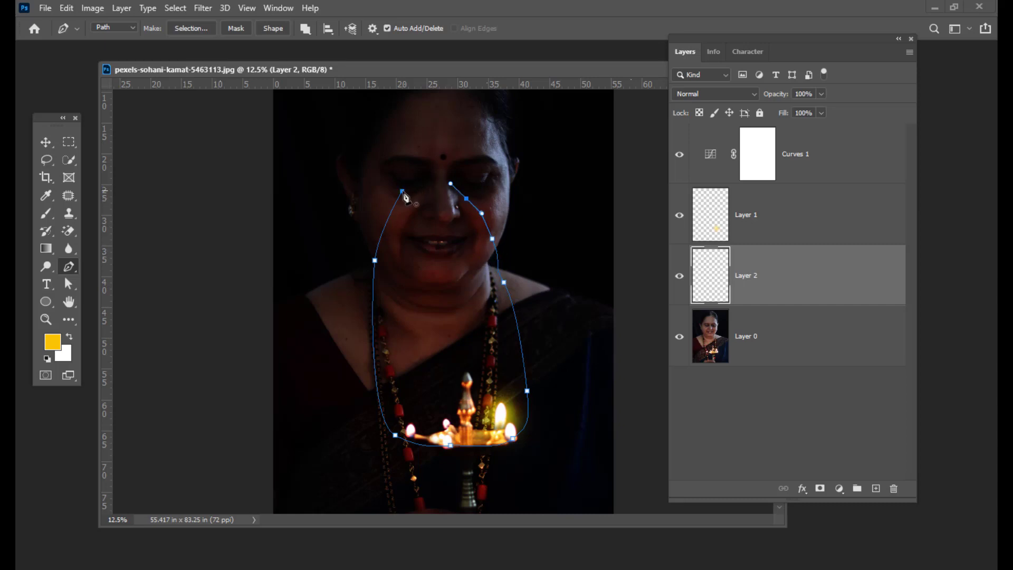
left_click(402, 191)
Refine the glow path by repositioning its individual anchor points around the face, neck, shoulder and the lamp's edge
left_click(66, 284)
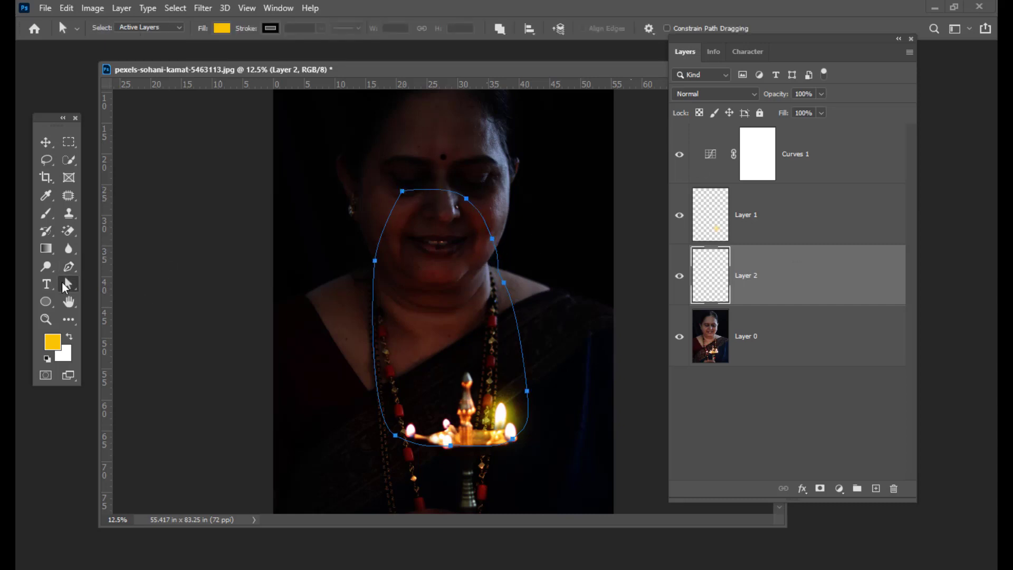
left_click(470, 202)
left_click_drag(466, 199, 471, 188)
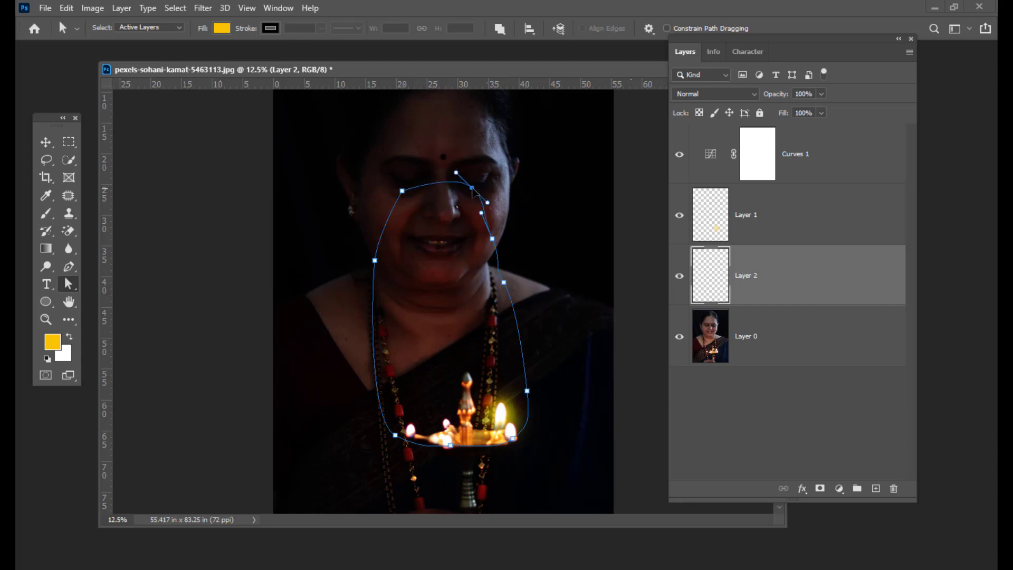
left_click_drag(493, 239, 494, 231)
left_click_drag(504, 285, 511, 279)
left_click_drag(410, 193, 413, 198)
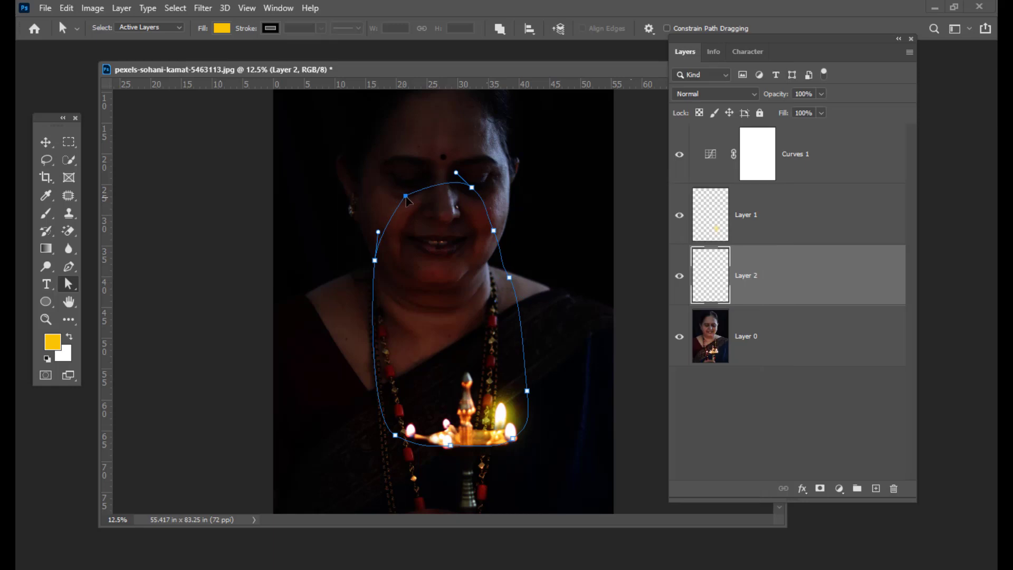
left_click_drag(375, 261, 367, 271)
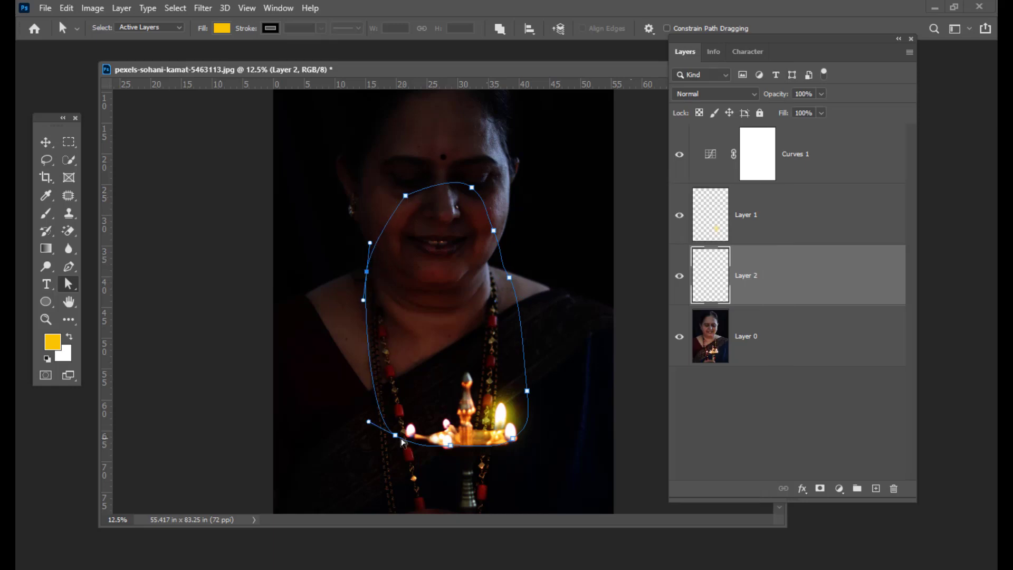
left_click_drag(395, 434, 389, 441)
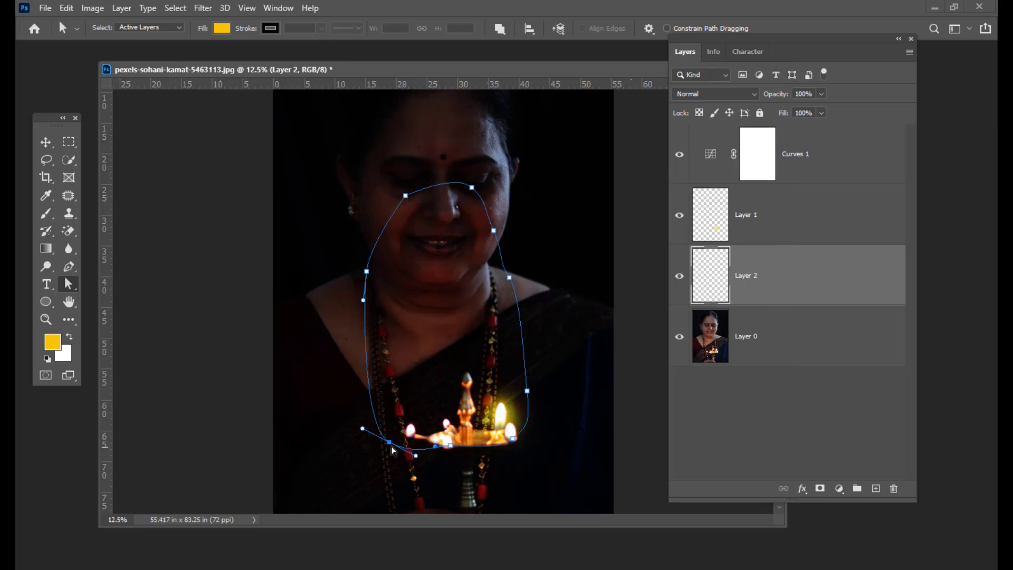
left_click_drag(390, 446, 391, 425)
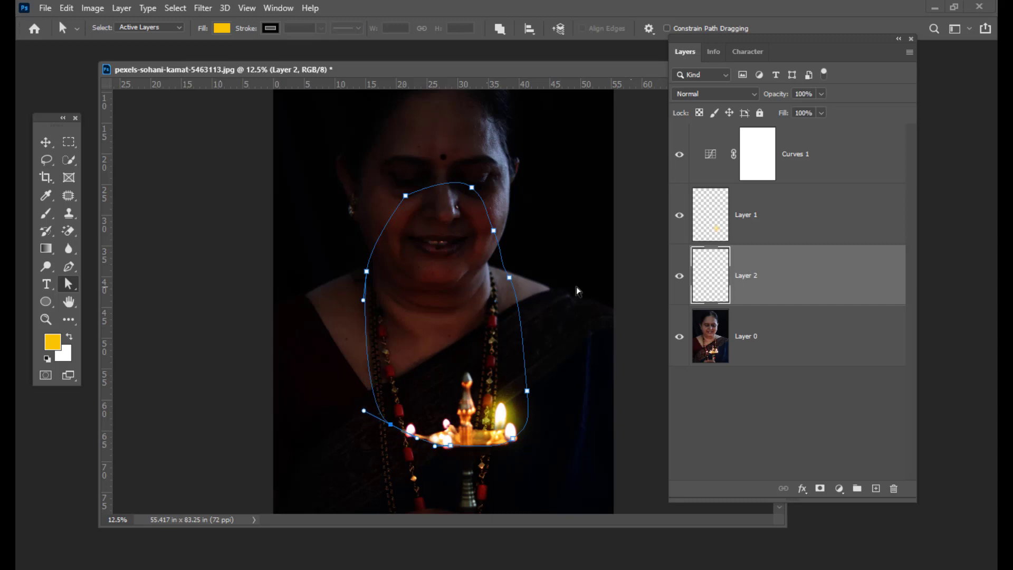
Convert the path to a selection and feather it by 30 pixels
key("ctrl+Return")
left_click(69, 142)
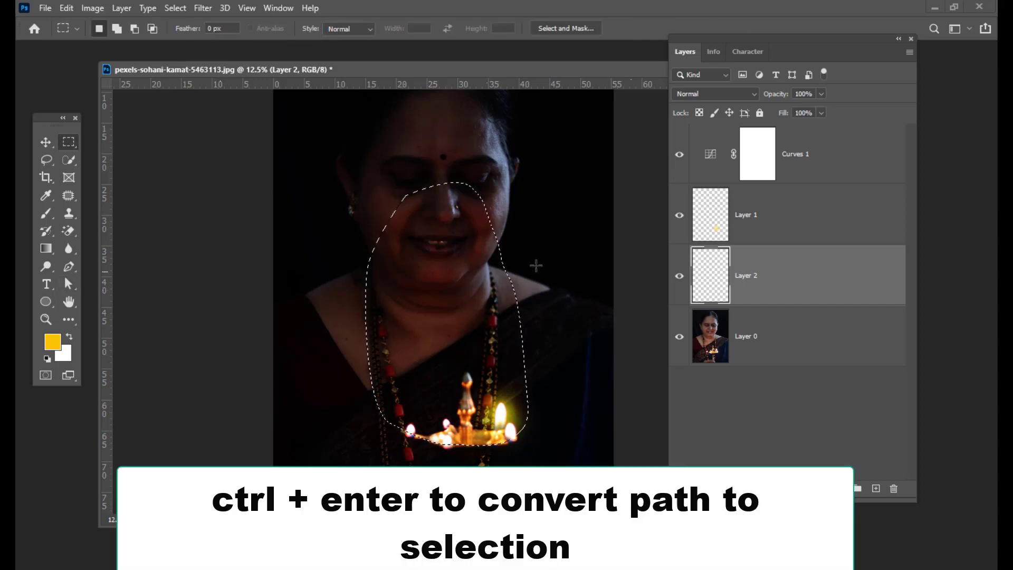
right_click(449, 211)
left_click(493, 246)
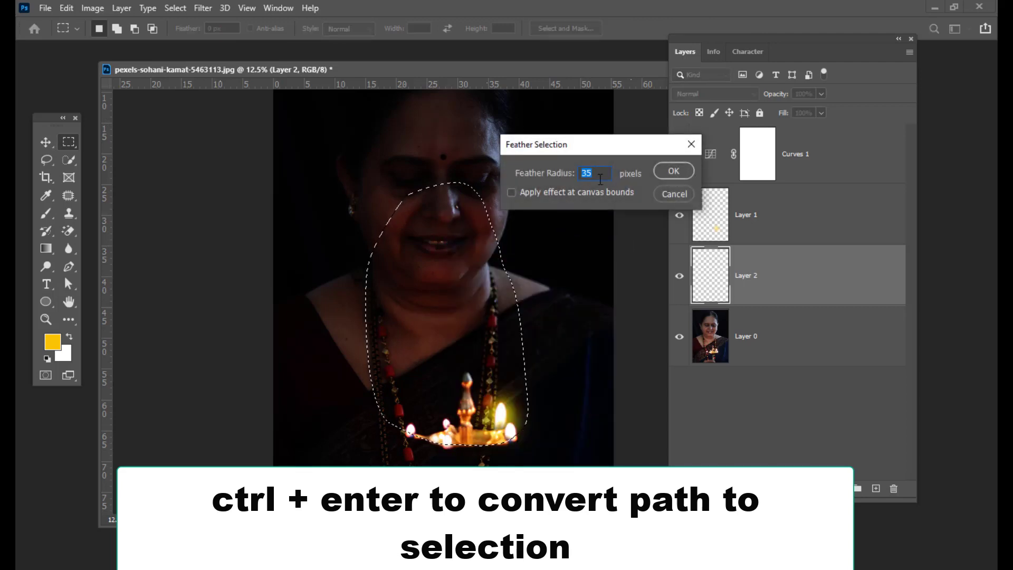
left_click_drag(585, 141, 601, 141)
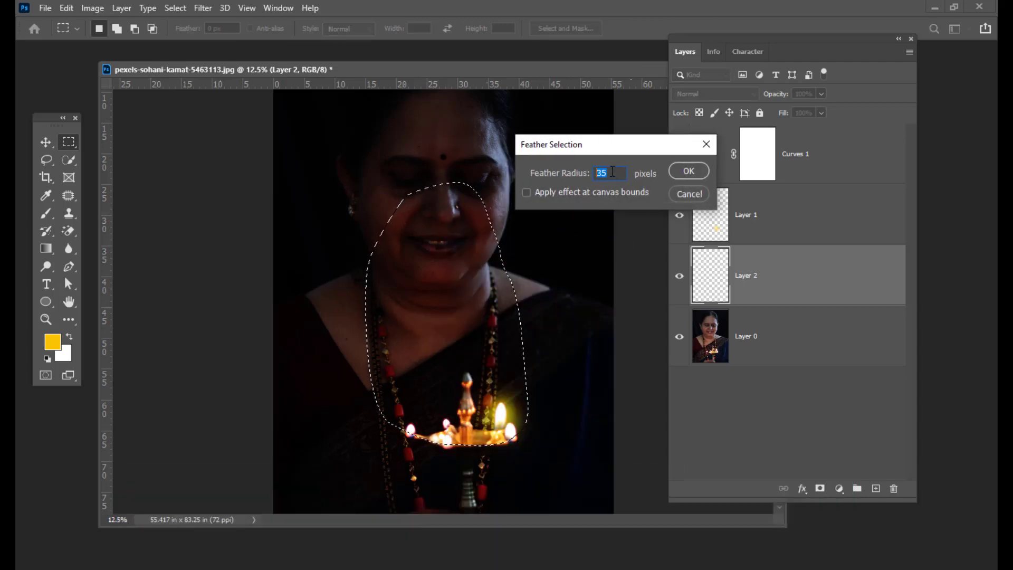
type("30")
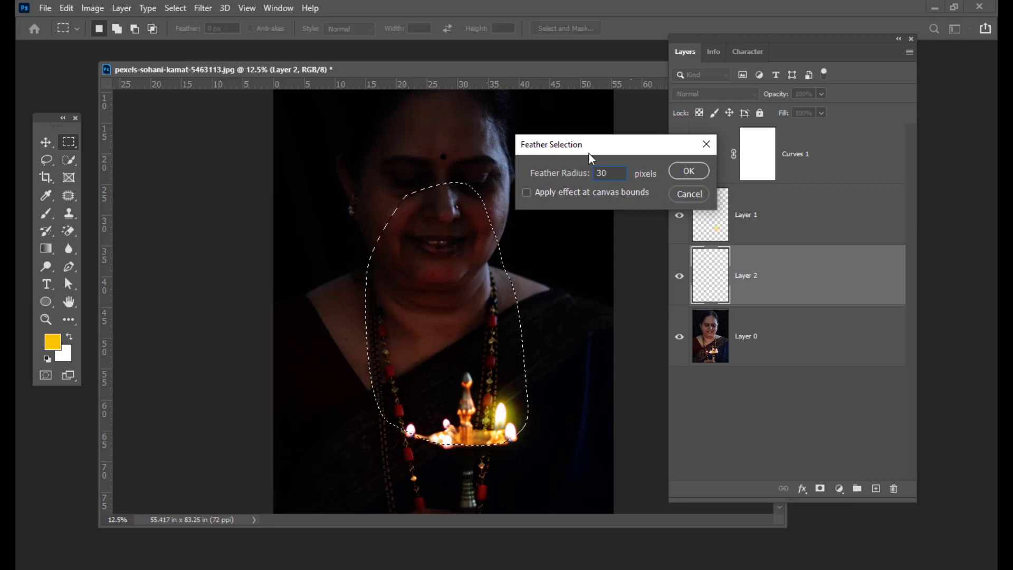
mouse_move(588, 153)
left_mouse_down()
mouse_move(517, 147)
mouse_move(588, 153)
left_mouse_up()
left_click(687, 170)
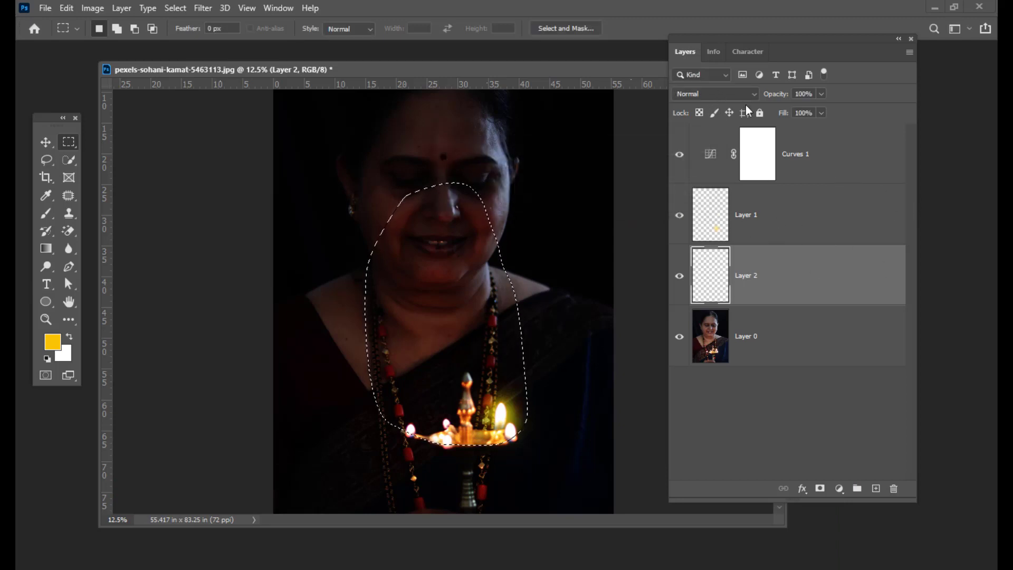
Set Layer 2's blend mode to Color Dodge
left_click(717, 94)
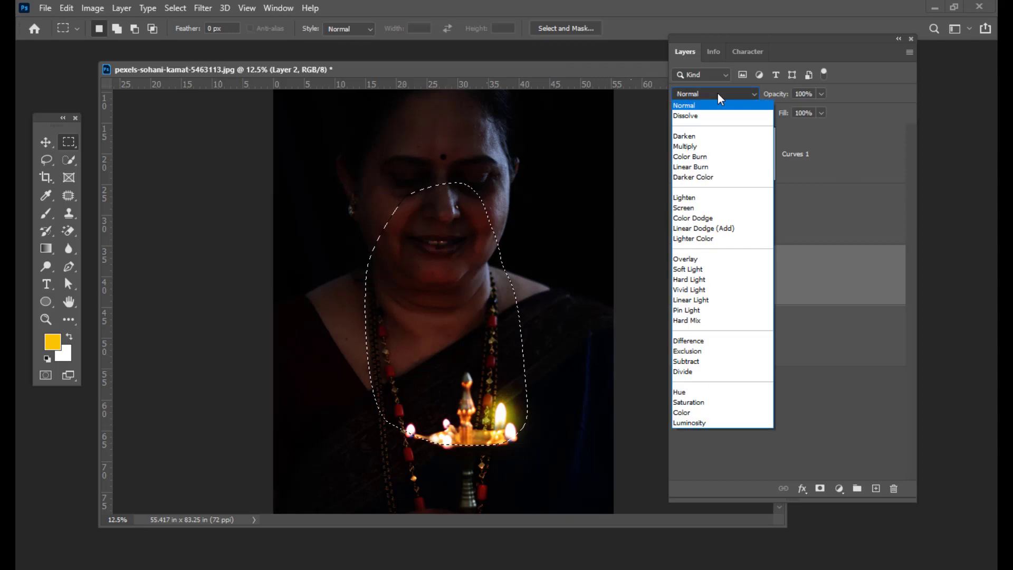
left_click(725, 218)
left_click_drag(719, 36, 705, 42)
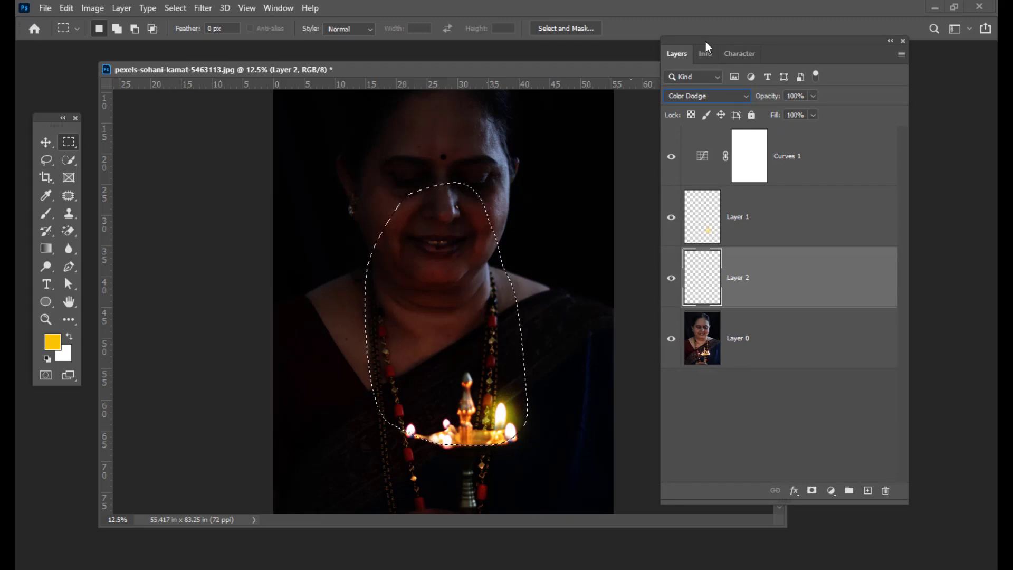
left_click_drag(705, 42, 696, 45)
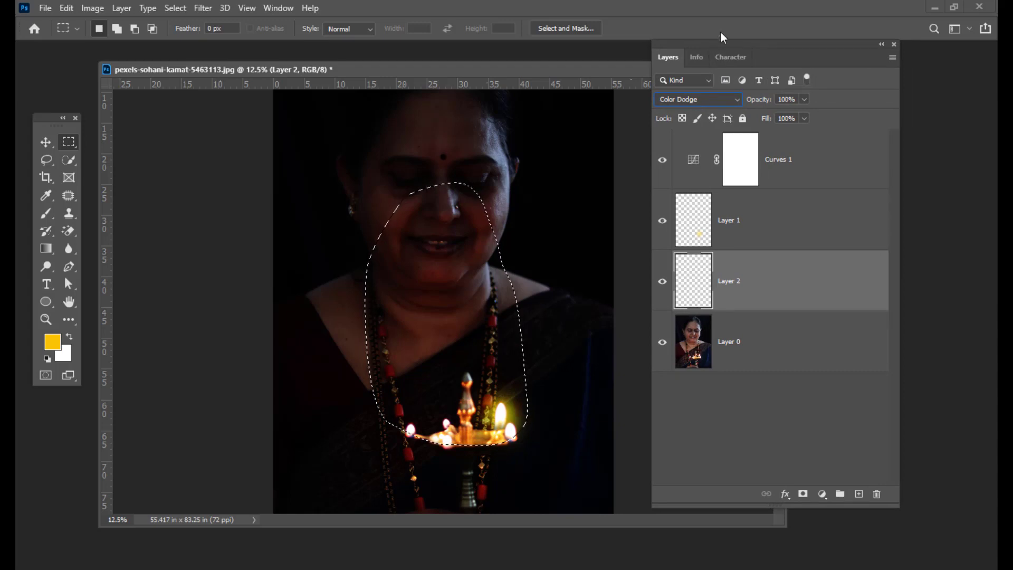
left_click_drag(707, 43, 714, 42)
Change the foreground color to bright yellow #fae604, fill the feathered selection with it on Layer 2, and deselect
left_click(54, 347)
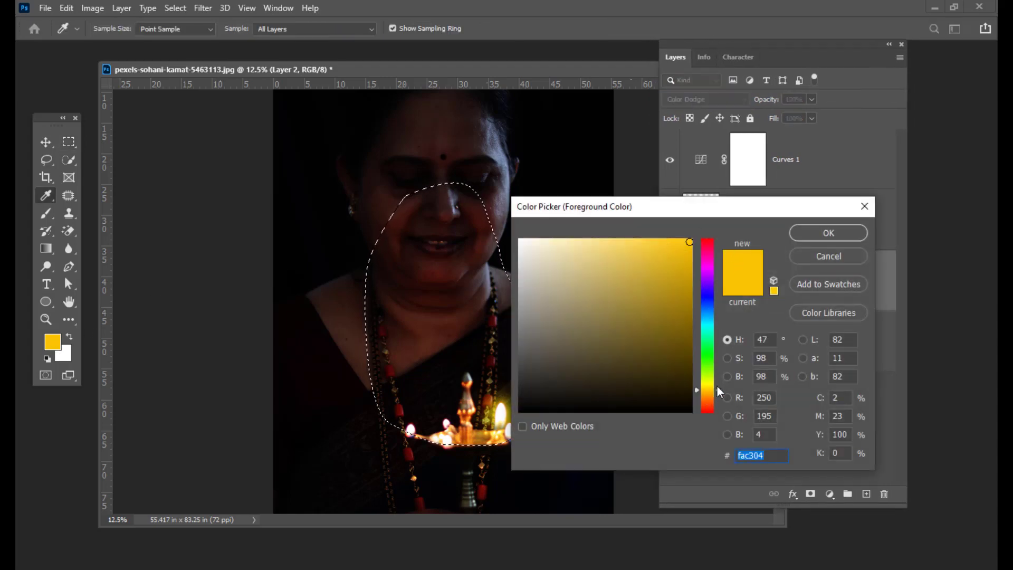
left_click_drag(717, 387, 717, 385)
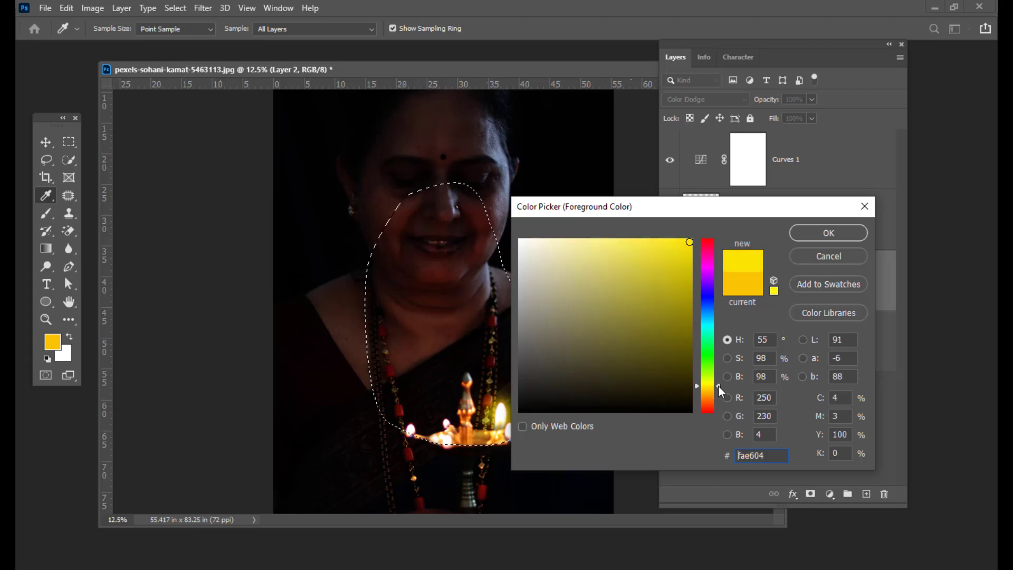
left_click(810, 237)
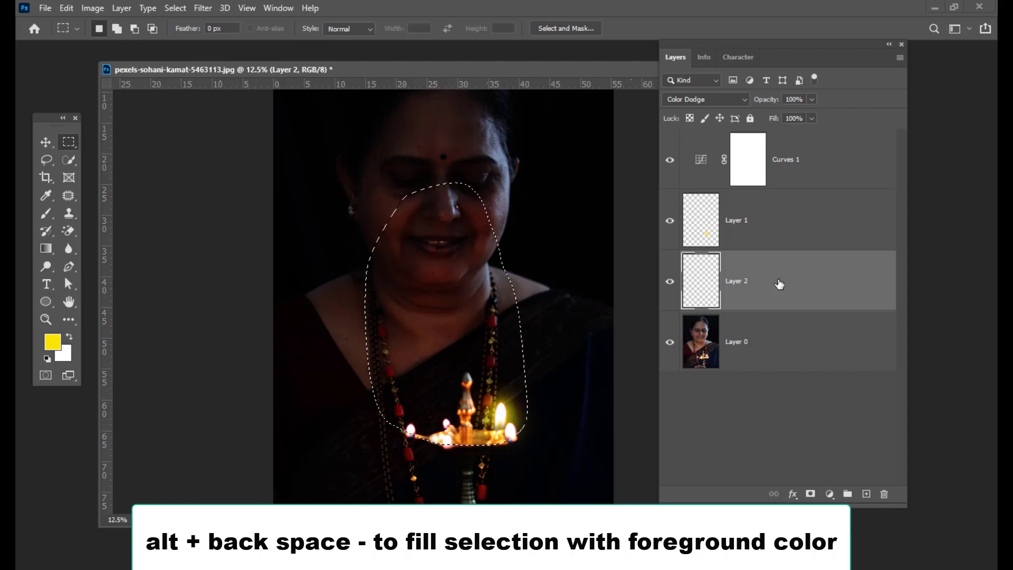
key("alt+BackSpace")
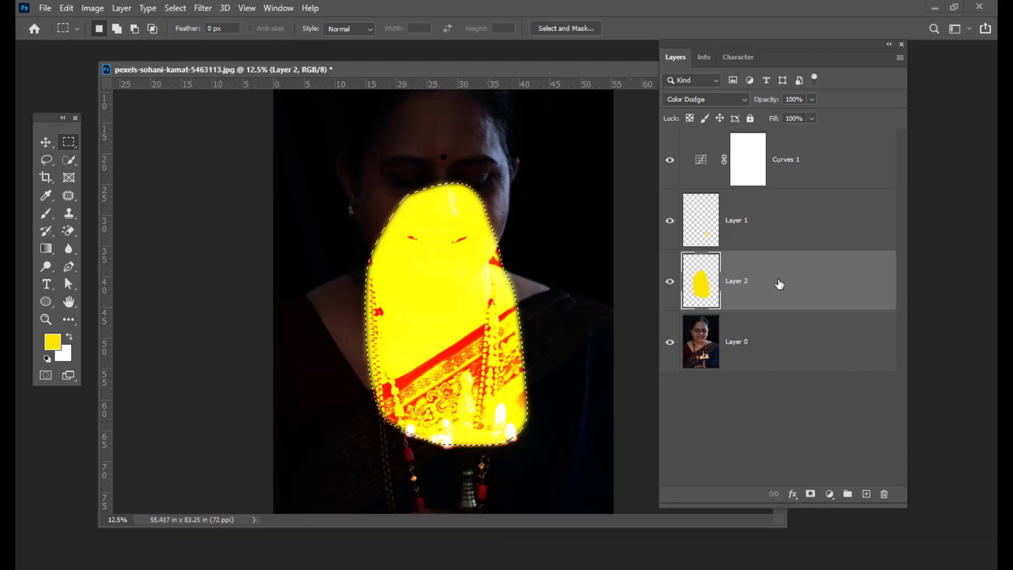
key("ctrl+d")
Soften the yellow shape on Layer 2 with a Gaussian Blur of 156.1 pixels radius
left_click(203, 8)
mouse_move(211, 162)
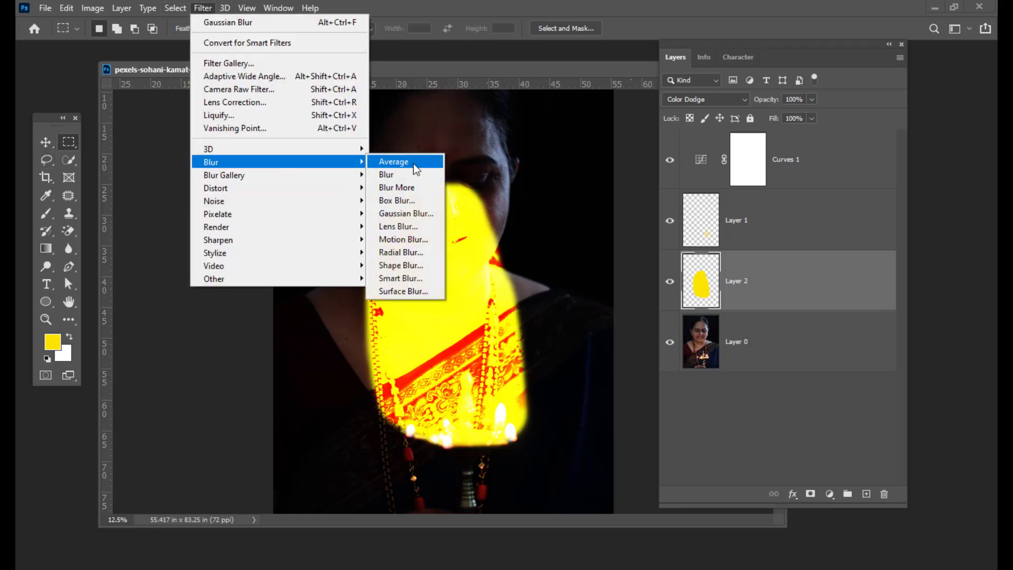
left_click(417, 213)
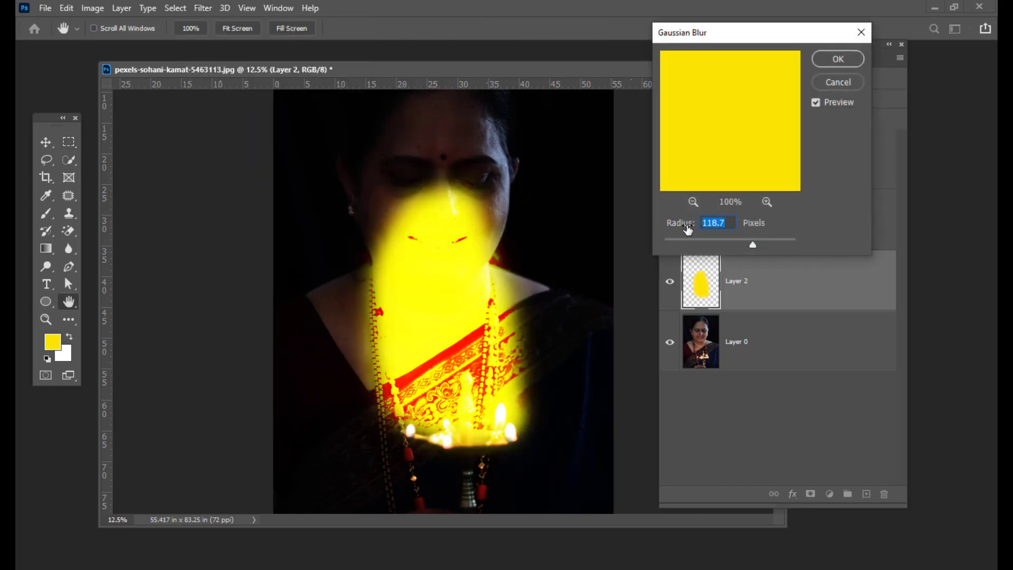
left_click_drag(754, 245, 757, 243)
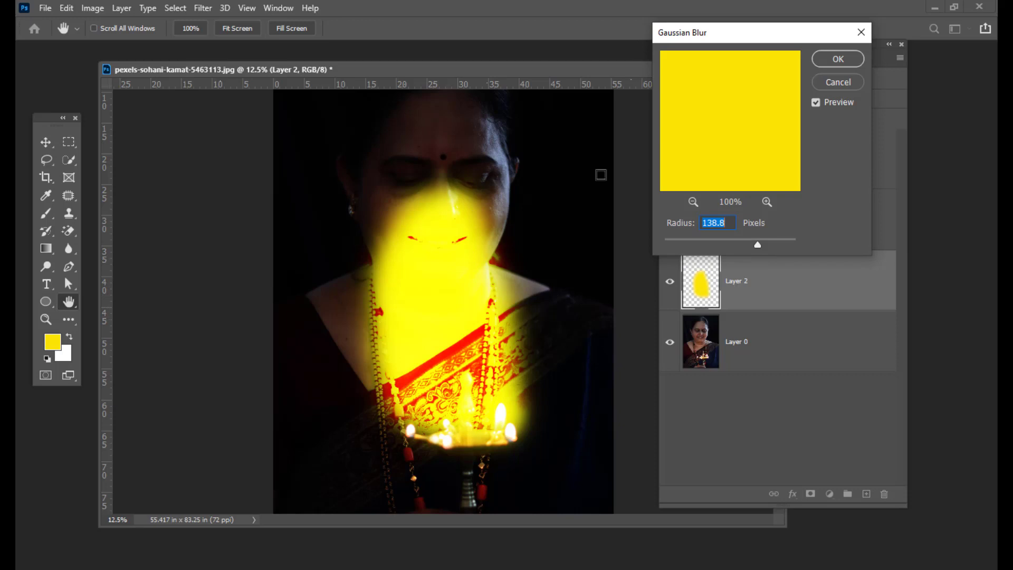
left_click_drag(759, 39, 741, 42)
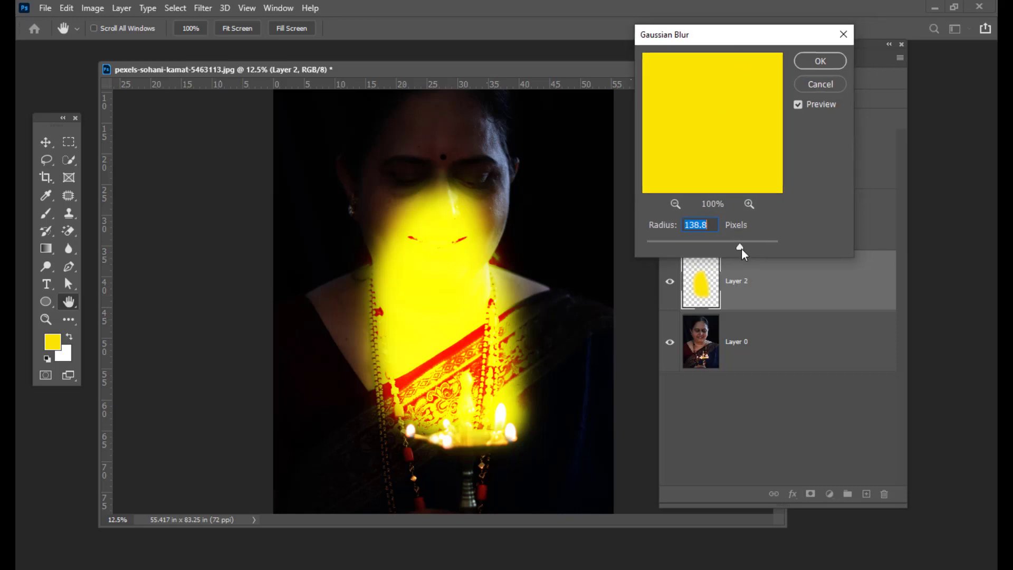
left_click_drag(741, 248, 744, 248)
left_click_drag(715, 44, 700, 50)
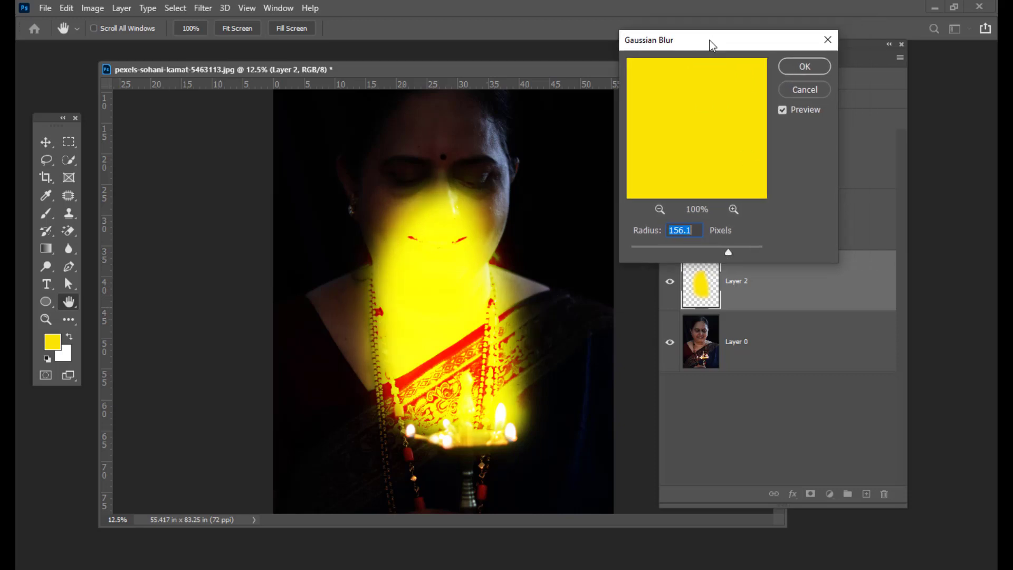
left_click(803, 66)
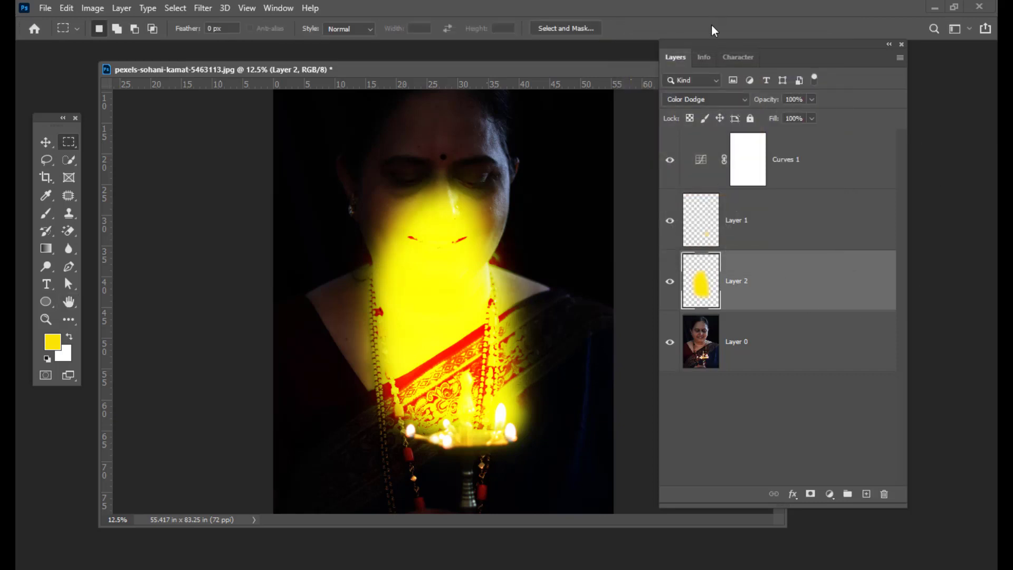
Open Layer 2's blending options and lower the Blend If white point for This Layer to 245
left_click_drag(713, 42, 753, 41)
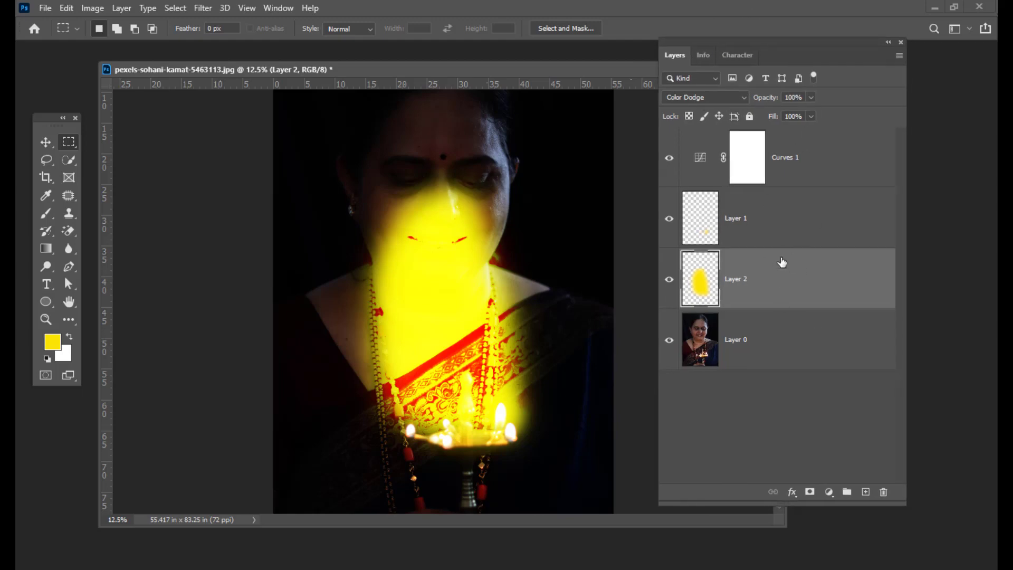
double_click(805, 277)
left_click_drag(554, 201, 682, 35)
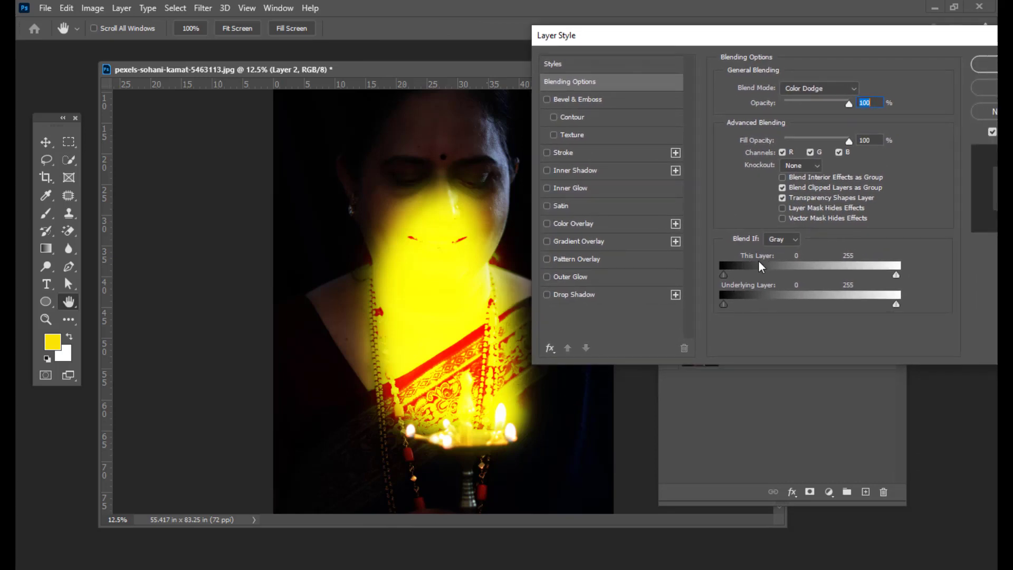
left_click_drag(719, 40, 741, 26)
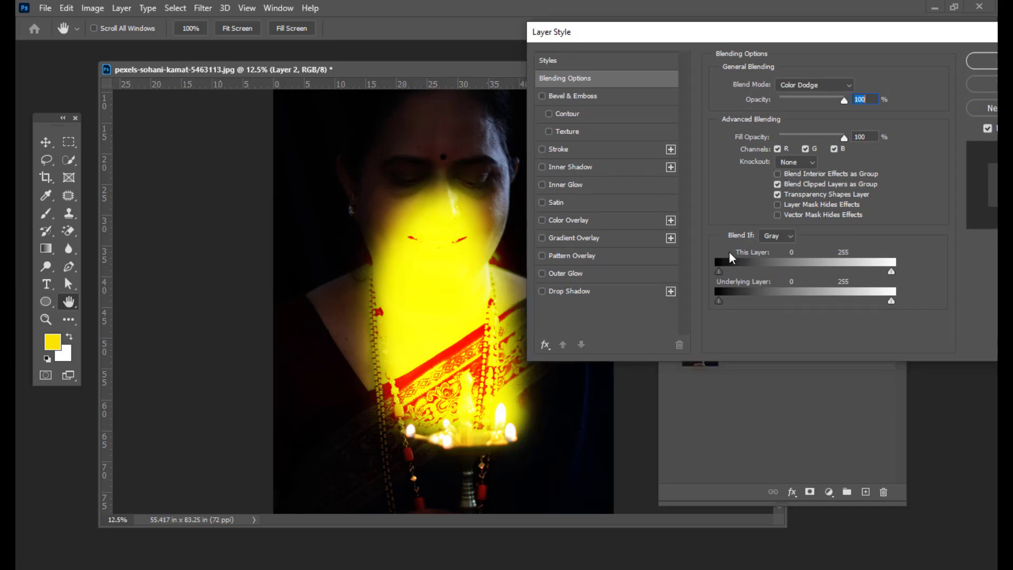
left_click_drag(737, 30, 749, 34)
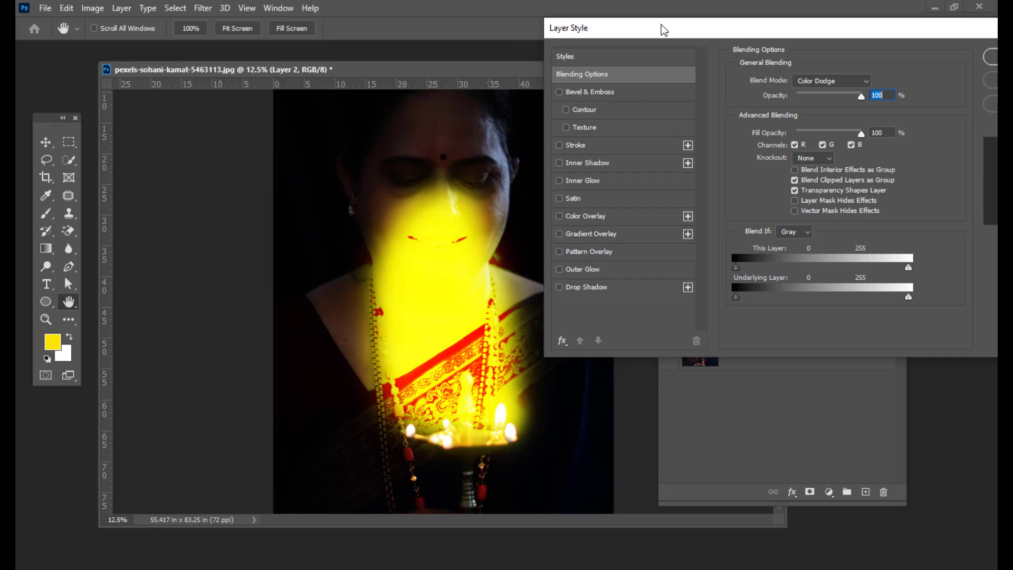
left_click_drag(660, 24, 717, 27)
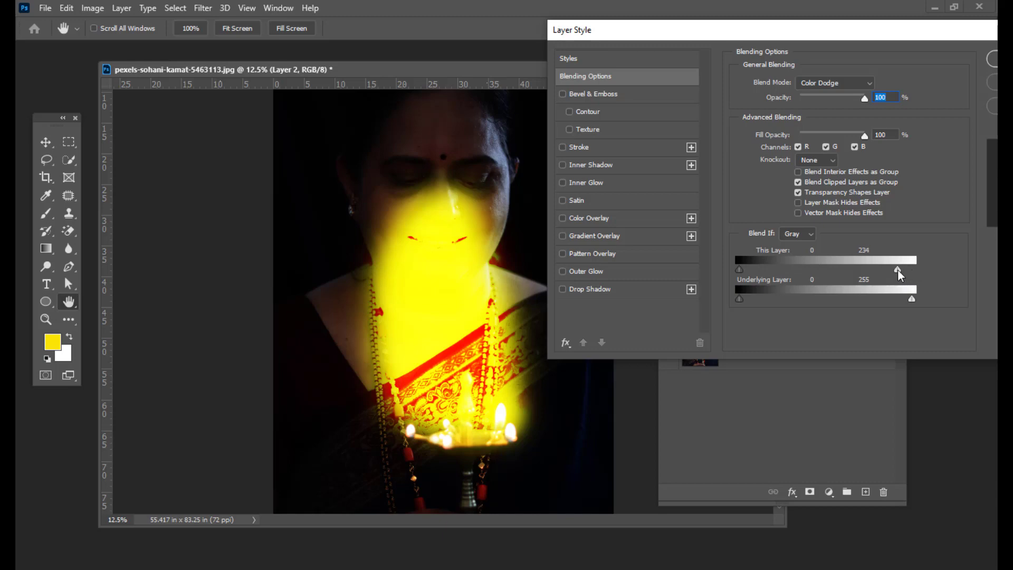
left_click_drag(885, 273, 878, 273)
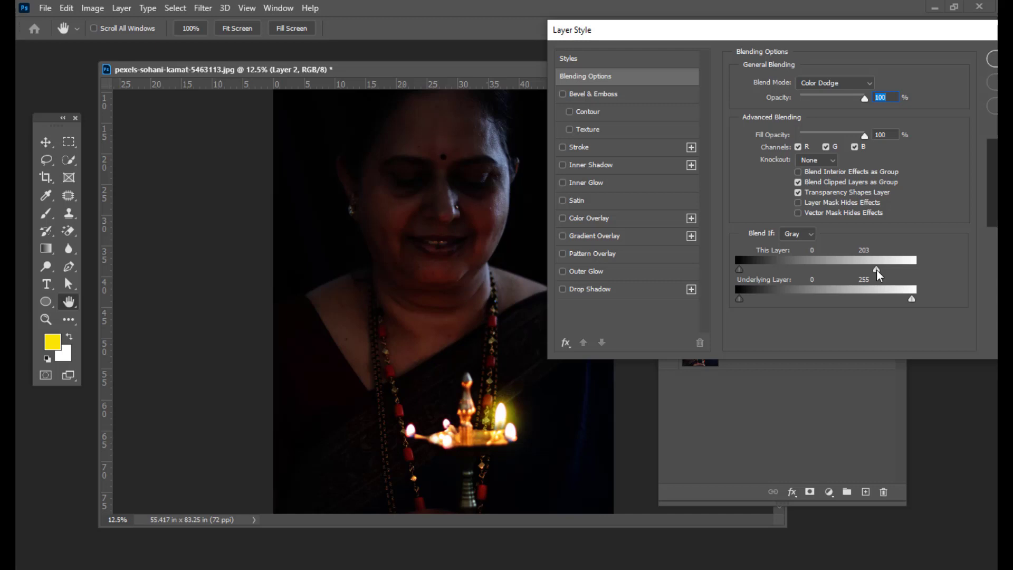
left_click_drag(879, 270, 909, 269)
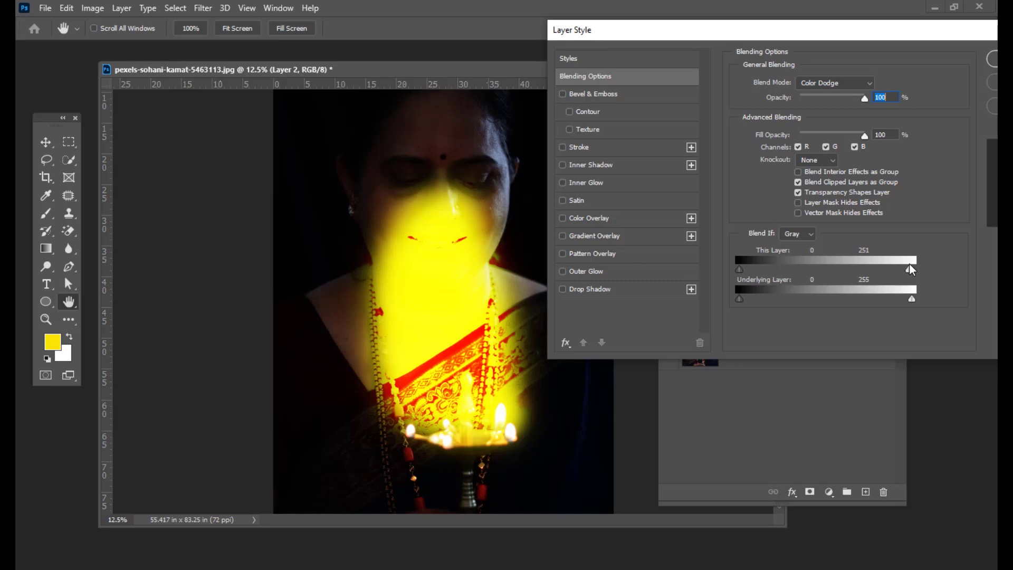
left_click_drag(908, 264, 905, 266)
Split Layer 2's This Layer highlight slider in Blend If to 165 / 236 and apply the layer style
key("alt")
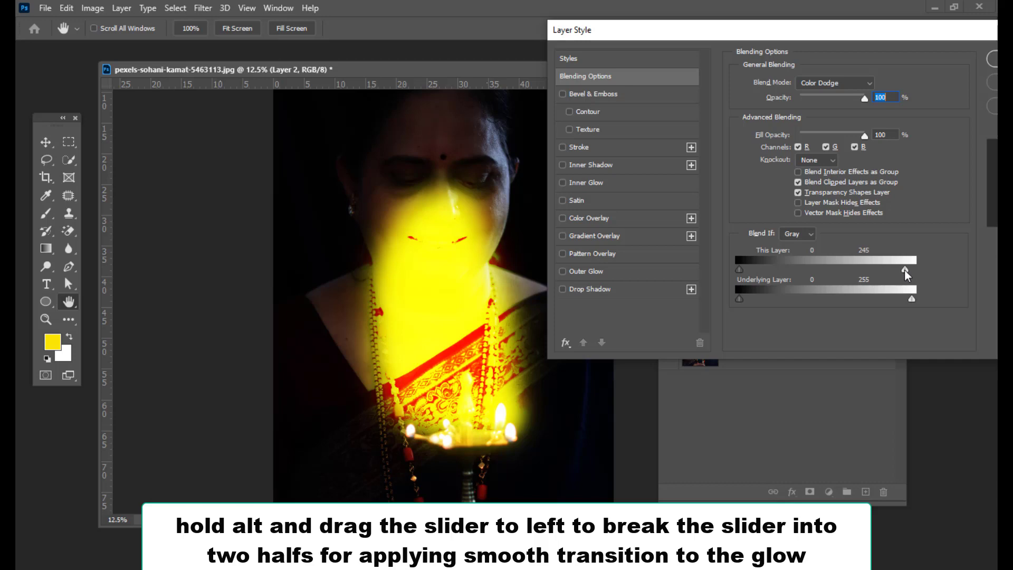
left_click_drag(904, 269, 849, 275)
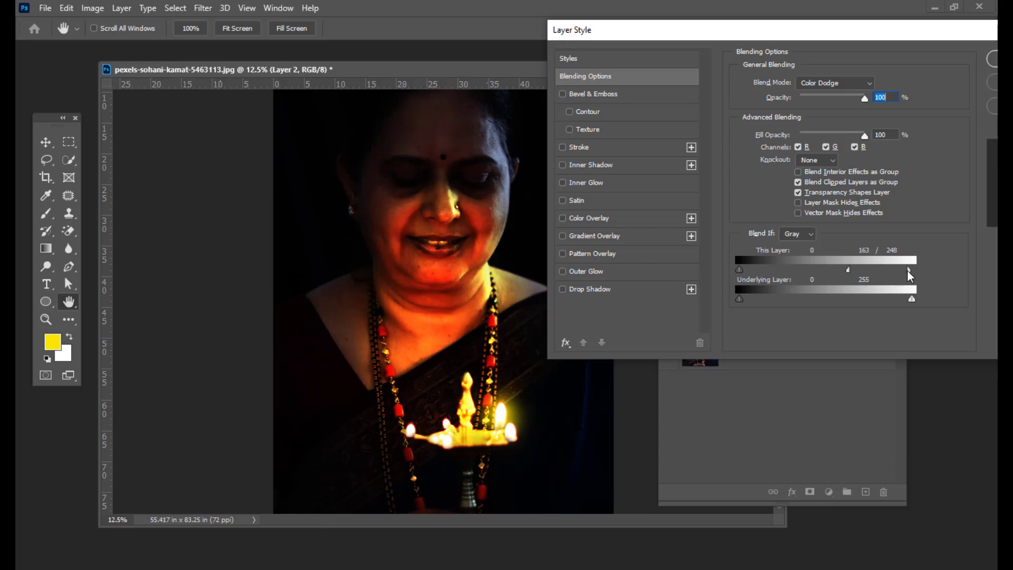
left_click_drag(907, 270, 850, 270)
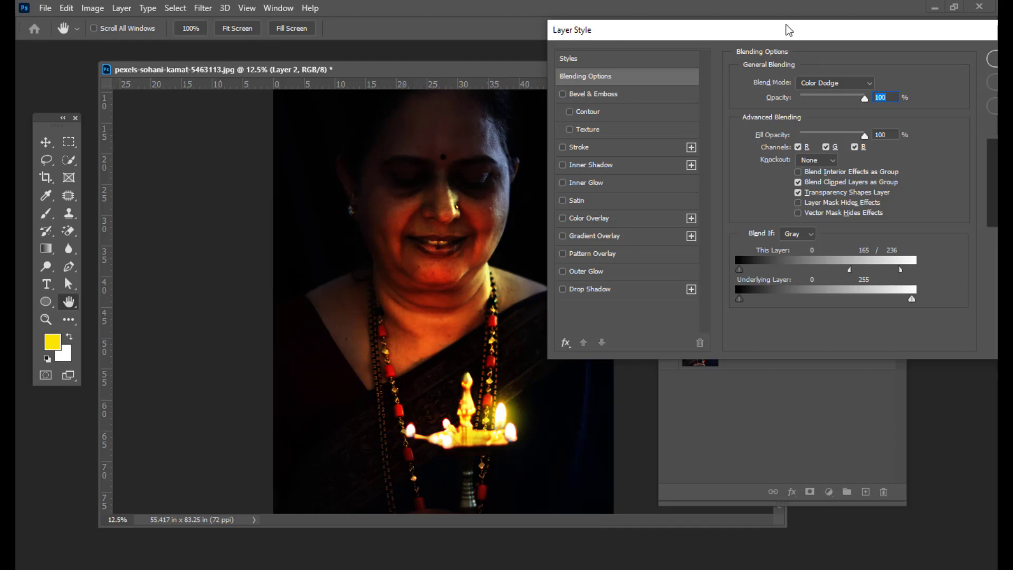
left_click_drag(788, 30, 708, 45)
left_click(942, 75)
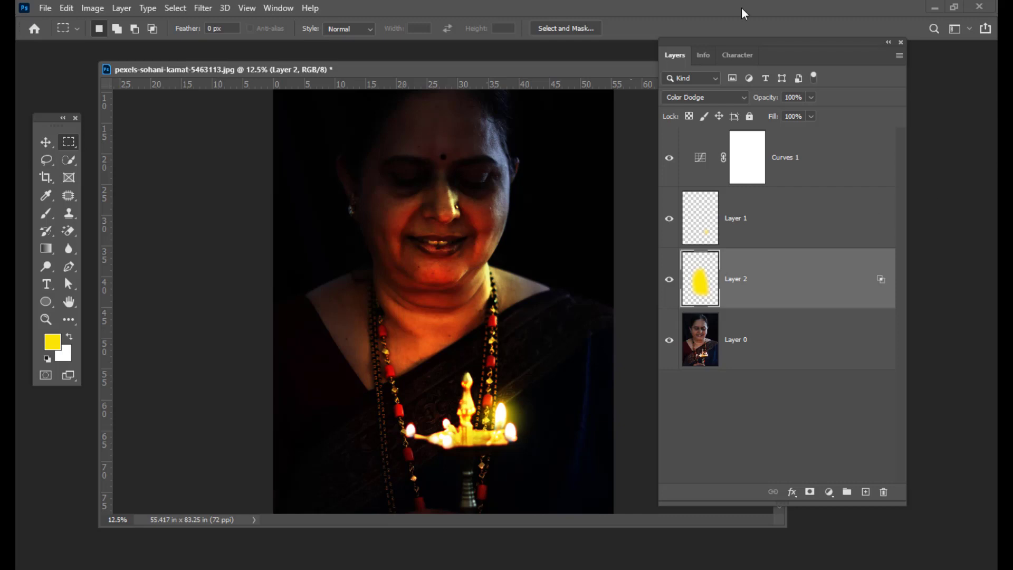
Add a new layer directly above Layer 0 and set its blend mode to Linear Dodge (Add)
left_click_drag(745, 43, 750, 36)
left_click(805, 339)
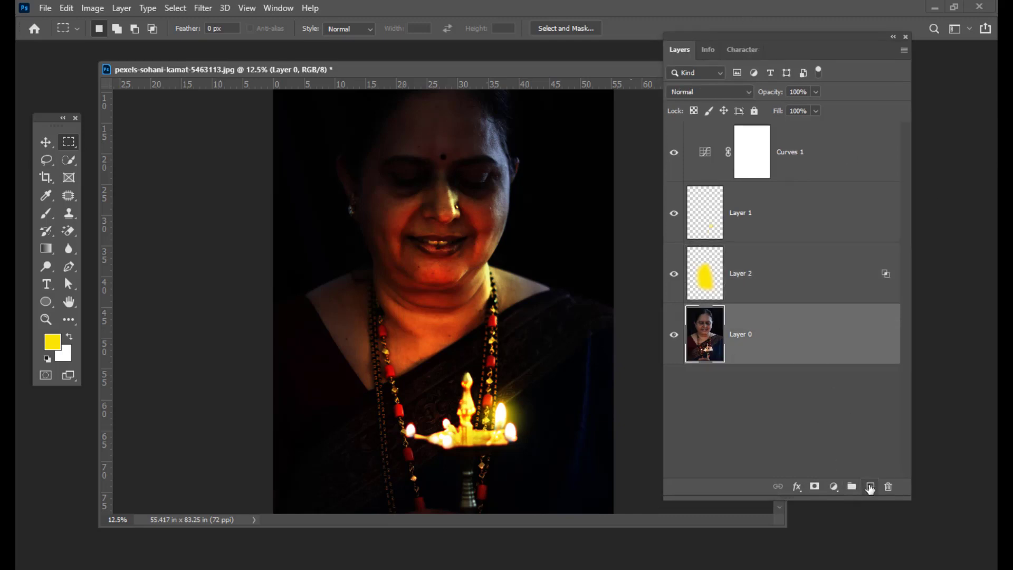
left_click(871, 485)
left_click_drag(749, 44, 770, 40)
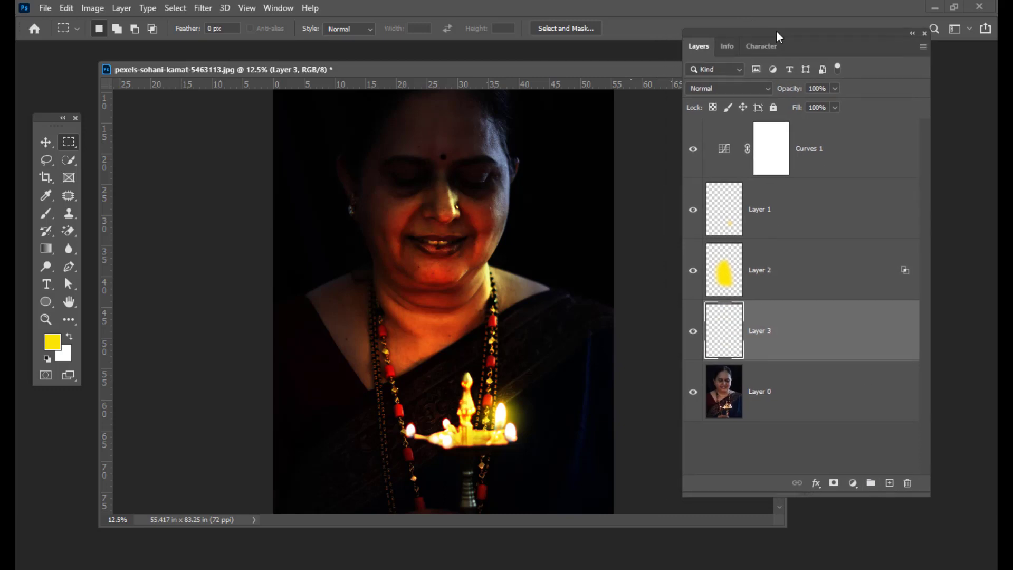
left_click(730, 87)
left_click(726, 221)
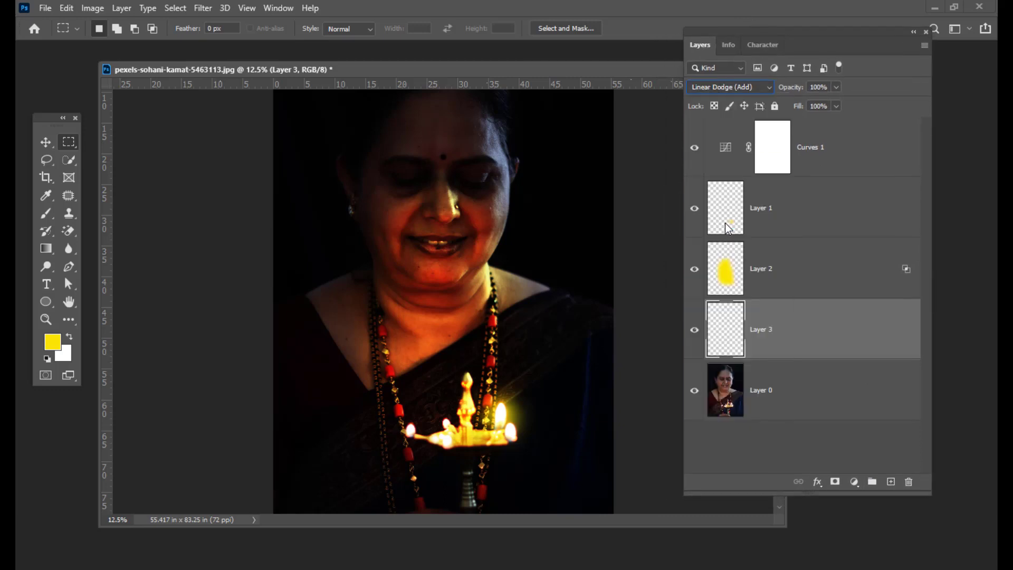
left_click_drag(723, 37, 731, 36)
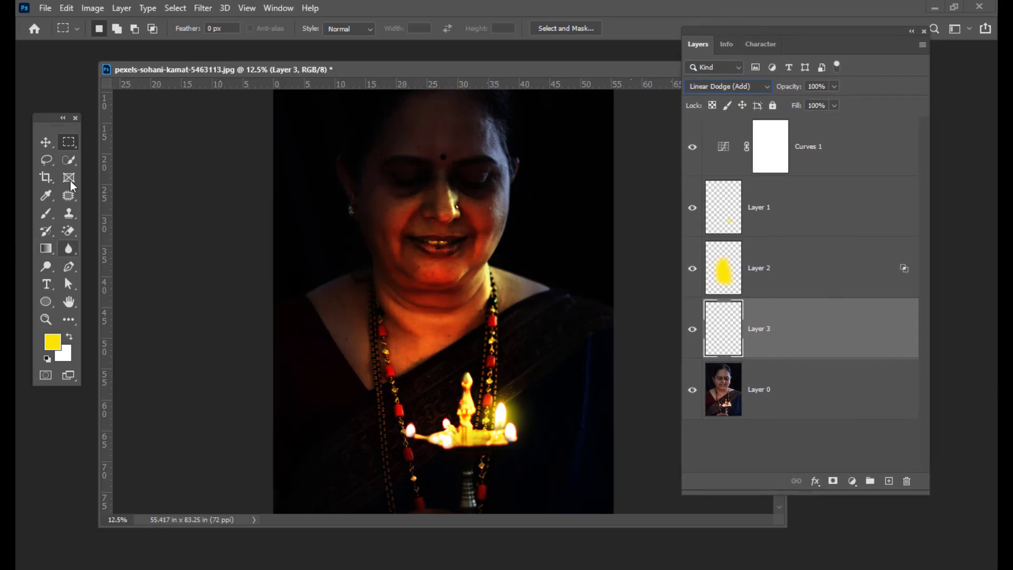
Set up the Brush tool with the Soft Round tip, 0% hardness and 15% flow
right_click(46, 219)
left_click(97, 213)
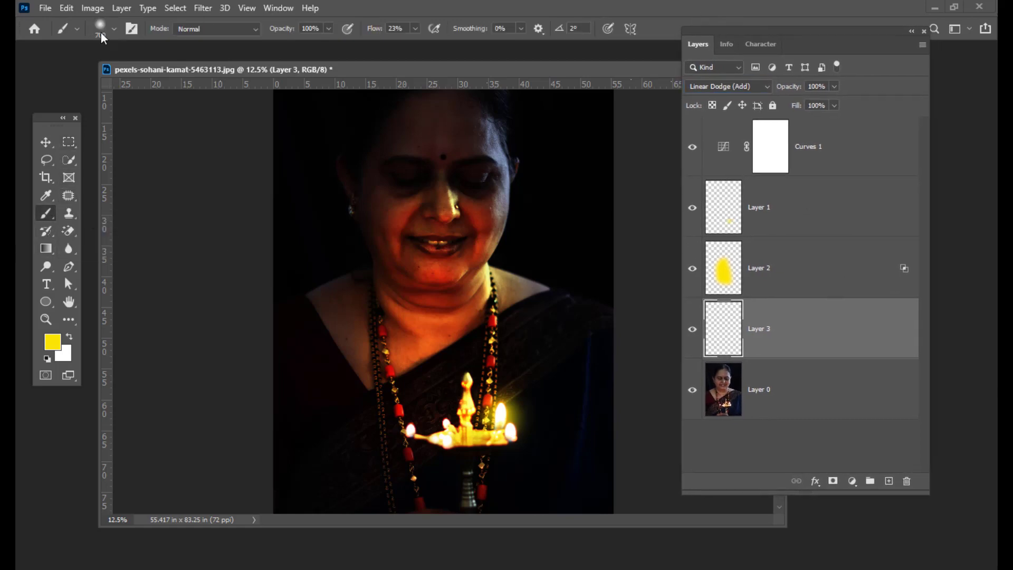
left_click(100, 28)
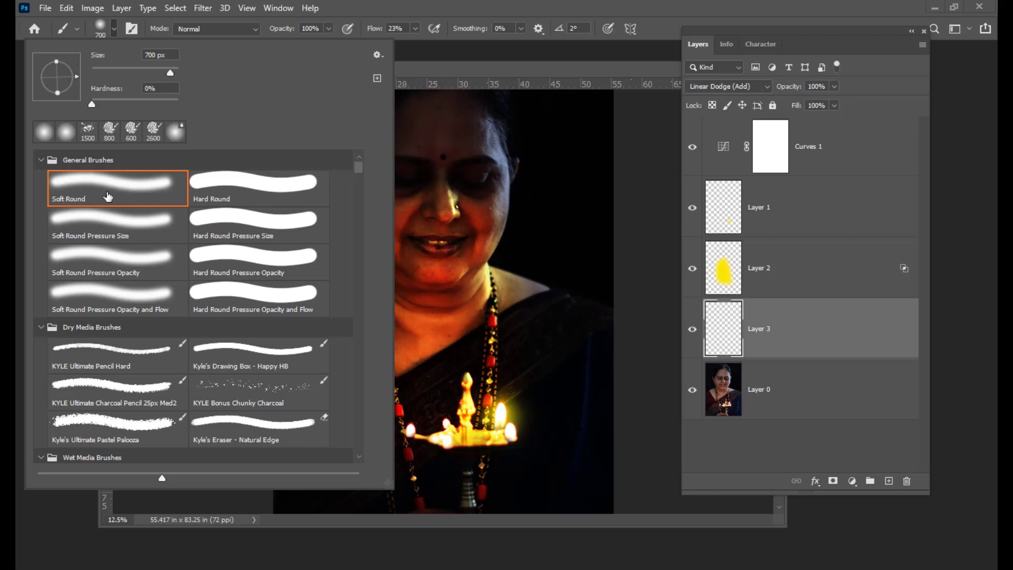
left_click_drag(439, 72, 446, 67)
left_click(416, 29)
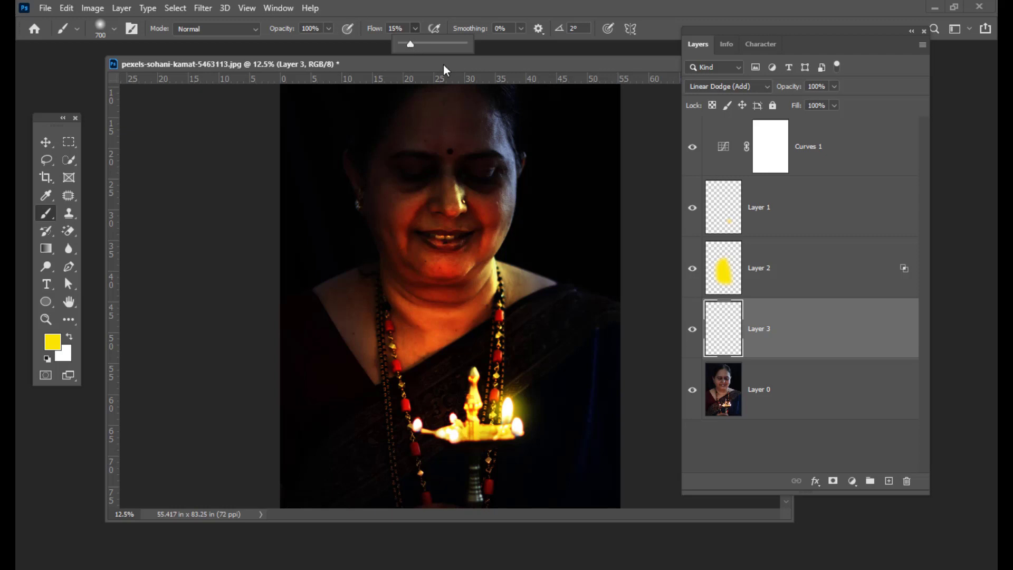
mouse_move(444, 68)
left_mouse_down()
mouse_move(425, 83)
mouse_move(462, 67)
left_mouse_up()
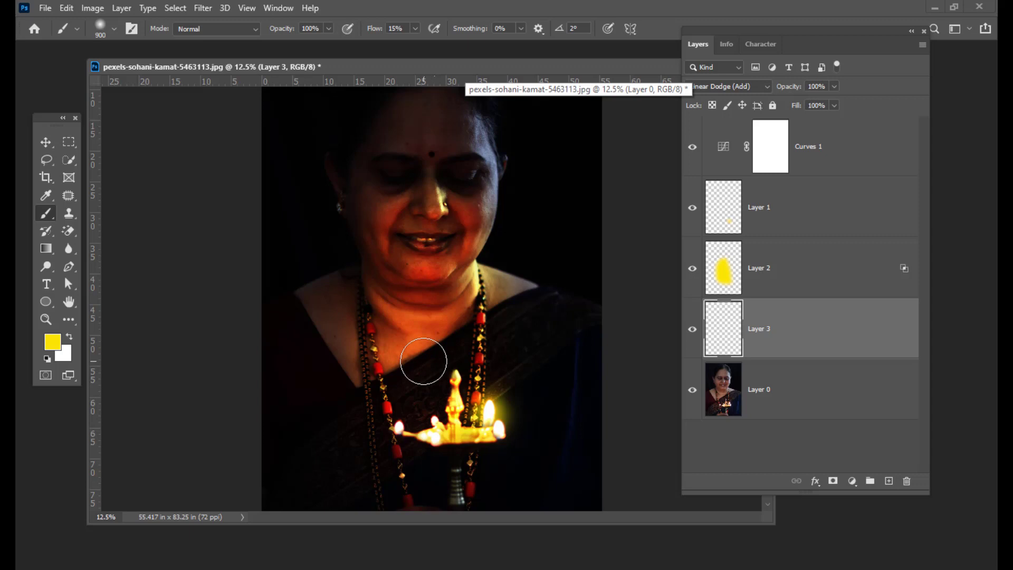
Enlarge the brush to 3700 px and dab yellow three times over the chest above the lamp on Layer 3
key("bracketright")
key("bracketright")
key("bracketright")
key("bracketright")
key("bracketright")
key("bracketright")
key("bracketright")
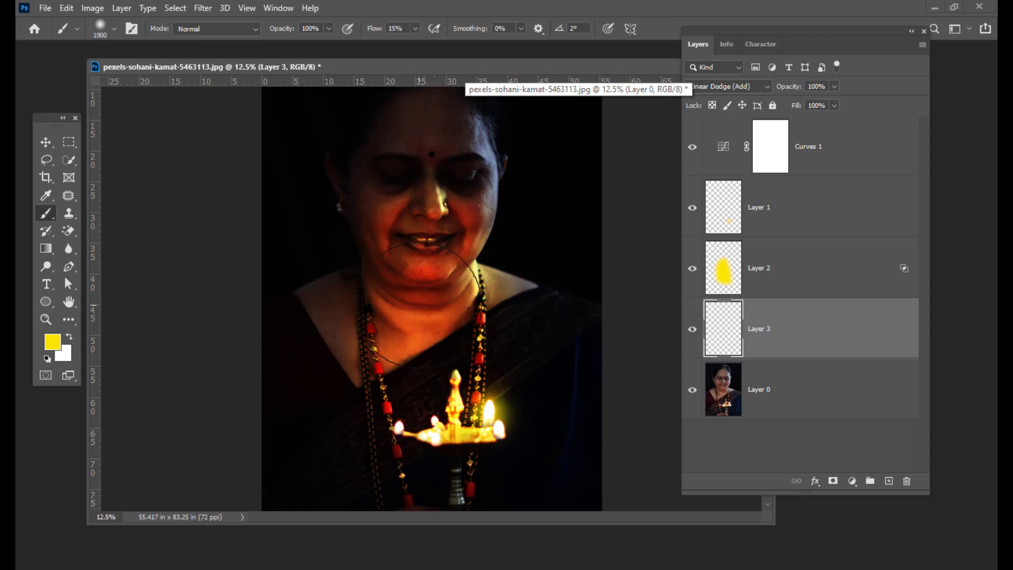
key("bracketright")
key("bracketright")
key("bracketright")
key("bracketright")
key("bracketright")
key("bracketright")
key("bracketright")
key("bracketright")
key("bracketright")
key("bracketright")
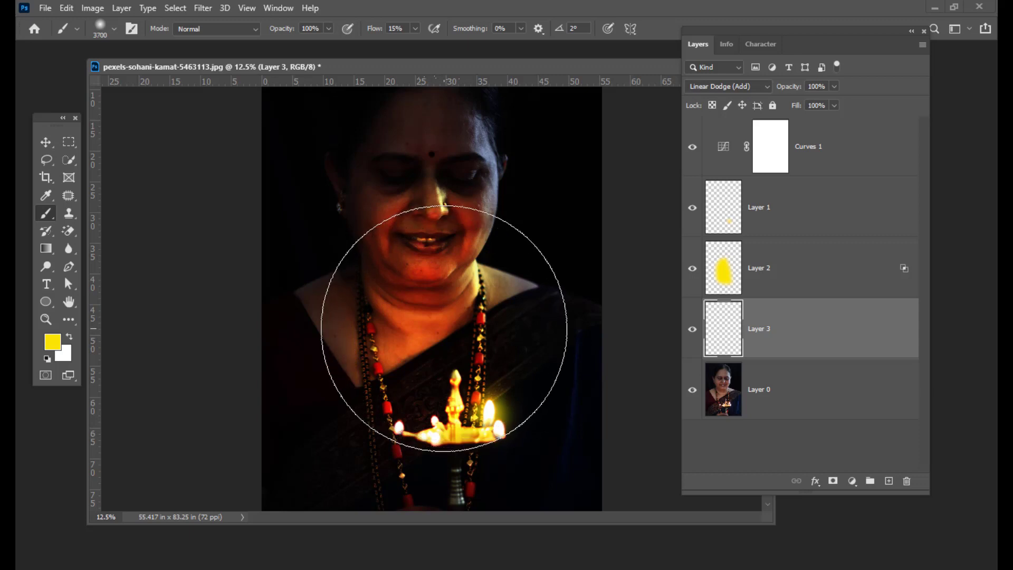
key("bracketright")
key("bracketright")
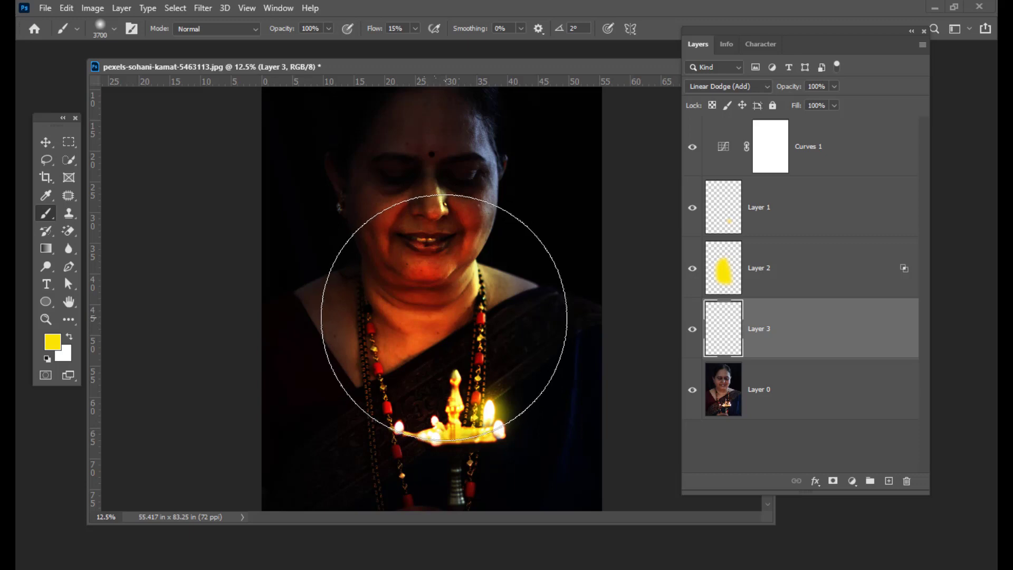
left_click(444, 318)
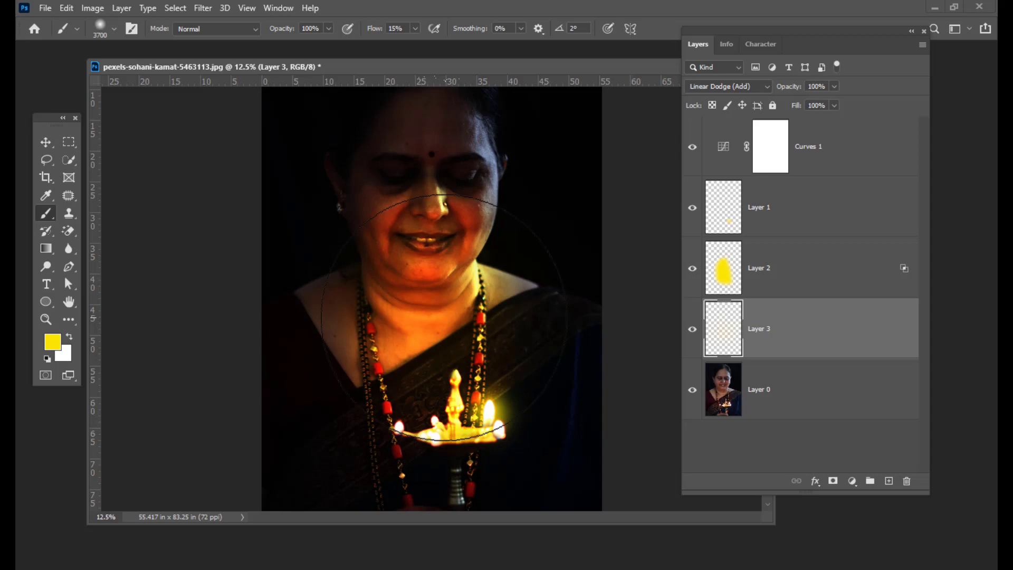
left_click(444, 318)
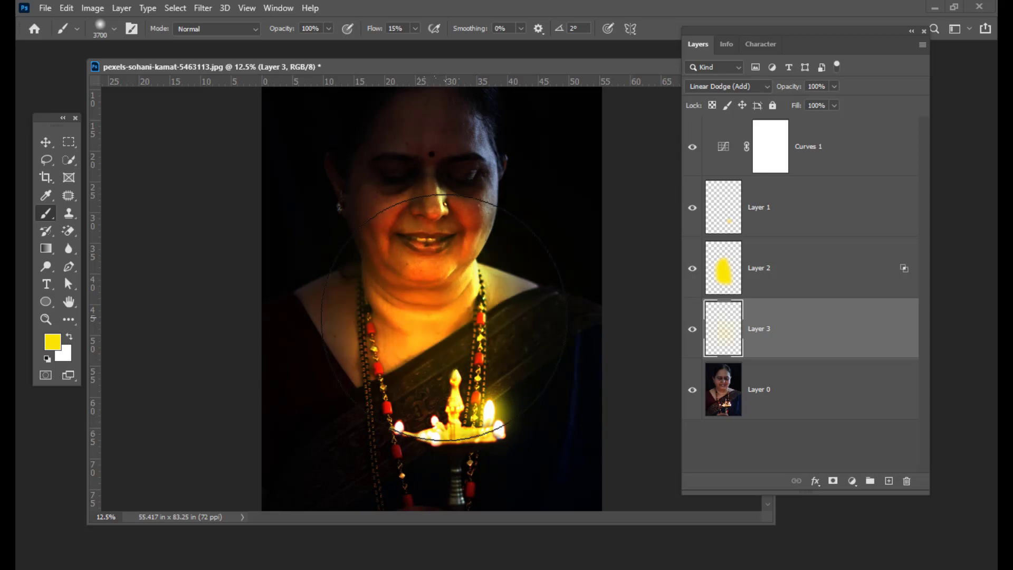
left_click(444, 318)
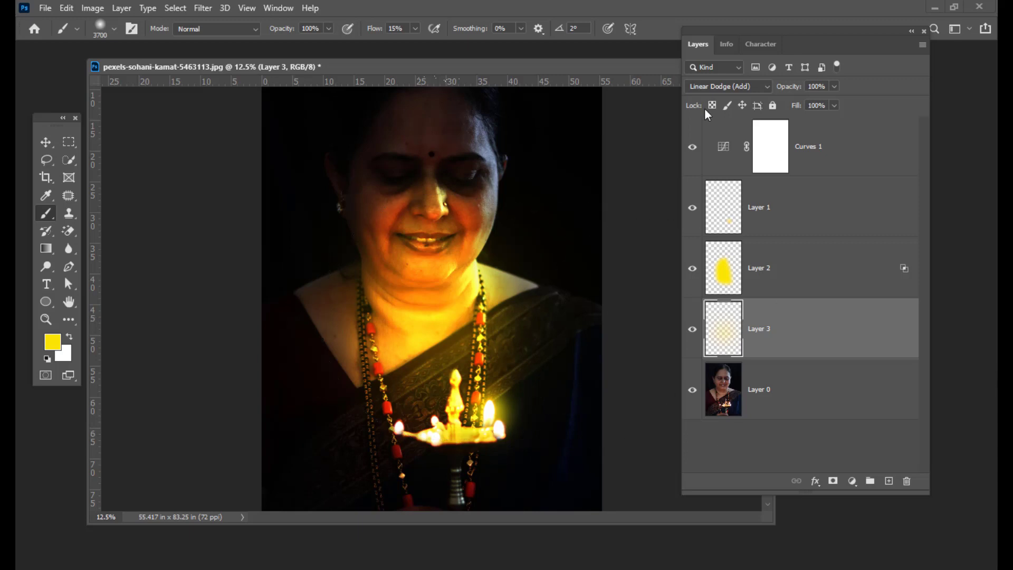
Reduce Layer 3's opacity to 54%
left_click_drag(400, 60, 402, 58)
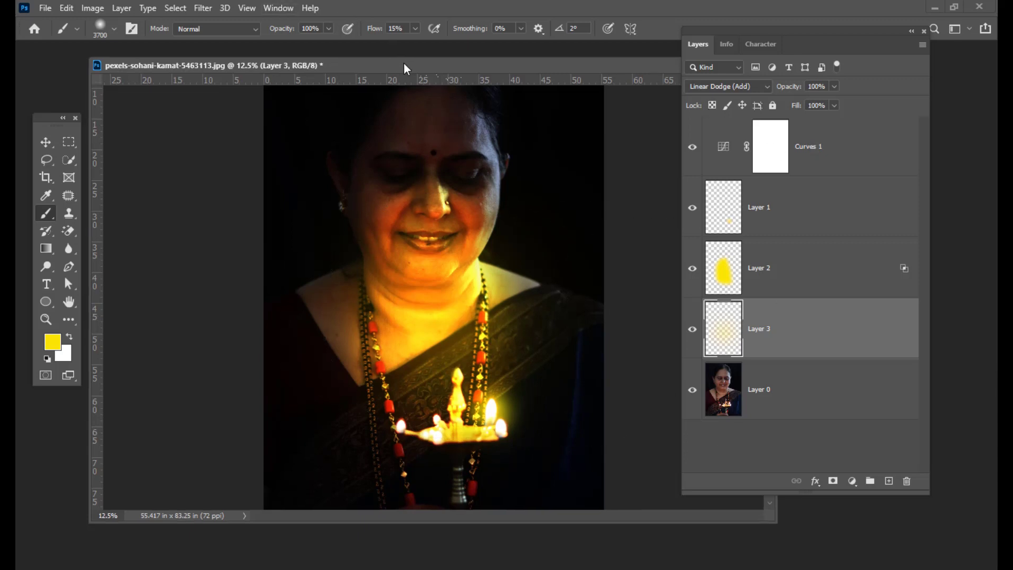
left_click(834, 86)
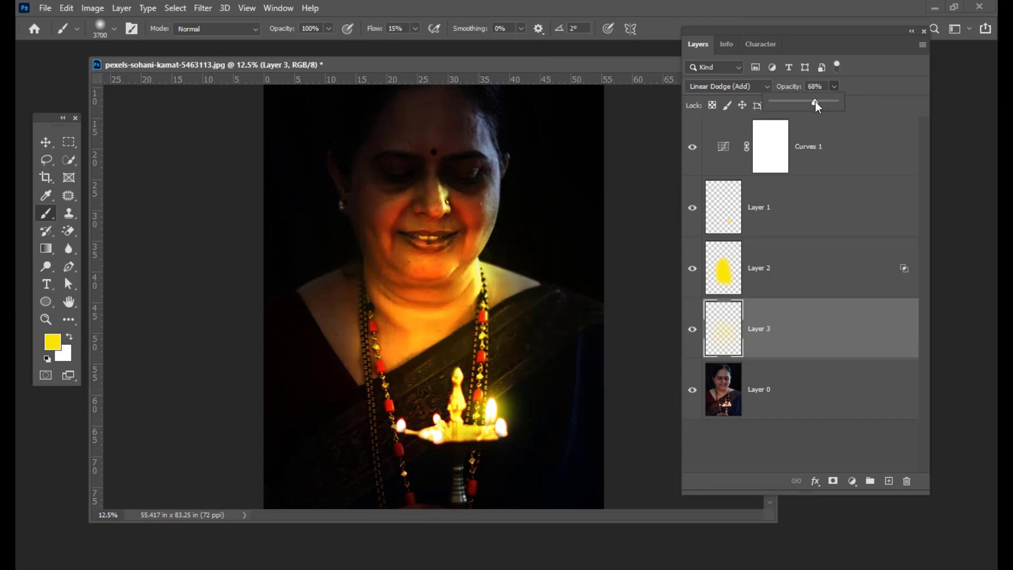
left_click_drag(809, 102, 809, 110)
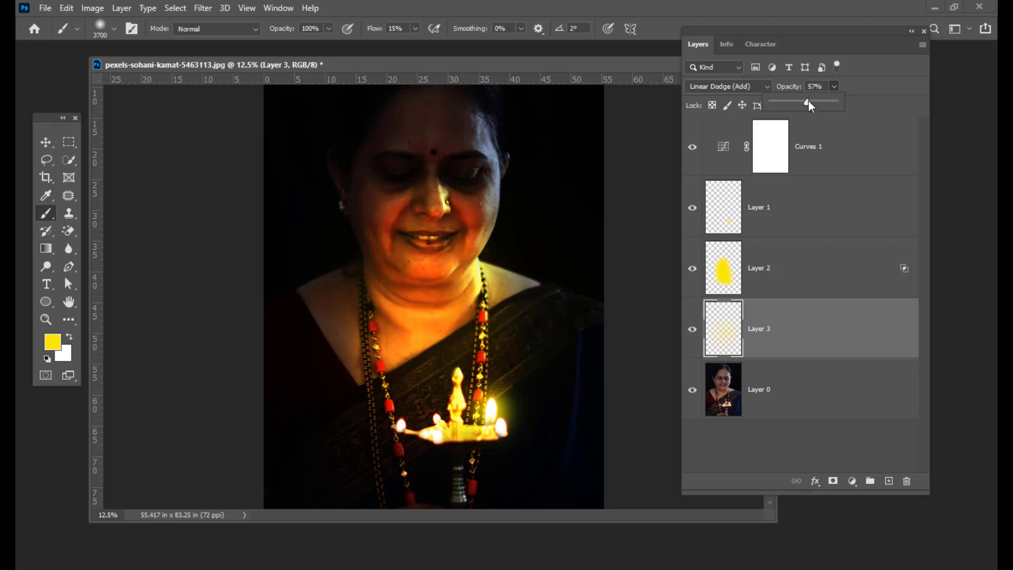
left_click_drag(730, 27, 732, 27)
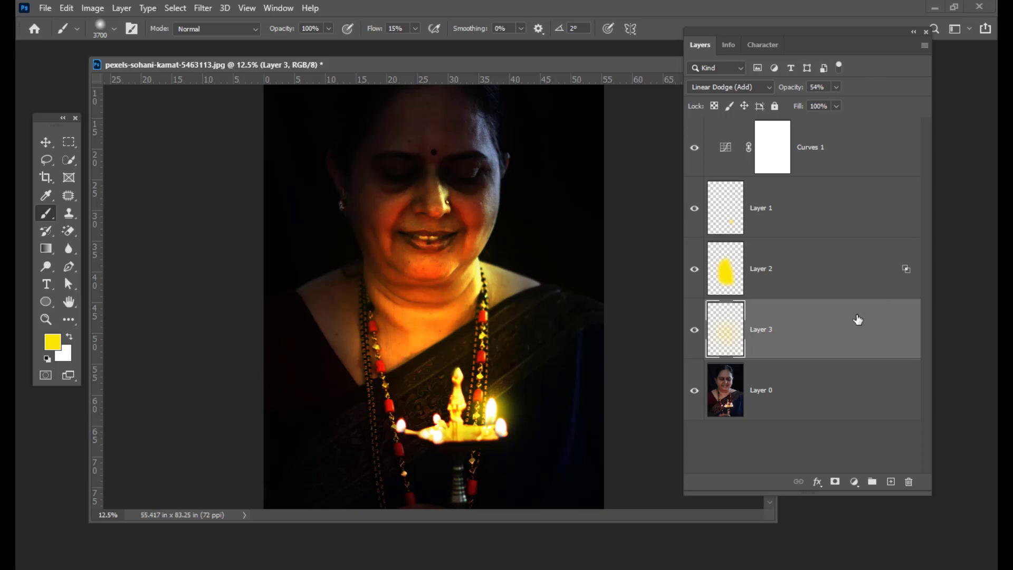
Duplicate Layer 3 and set the copy's opacity to 35%
key("ctrl+j")
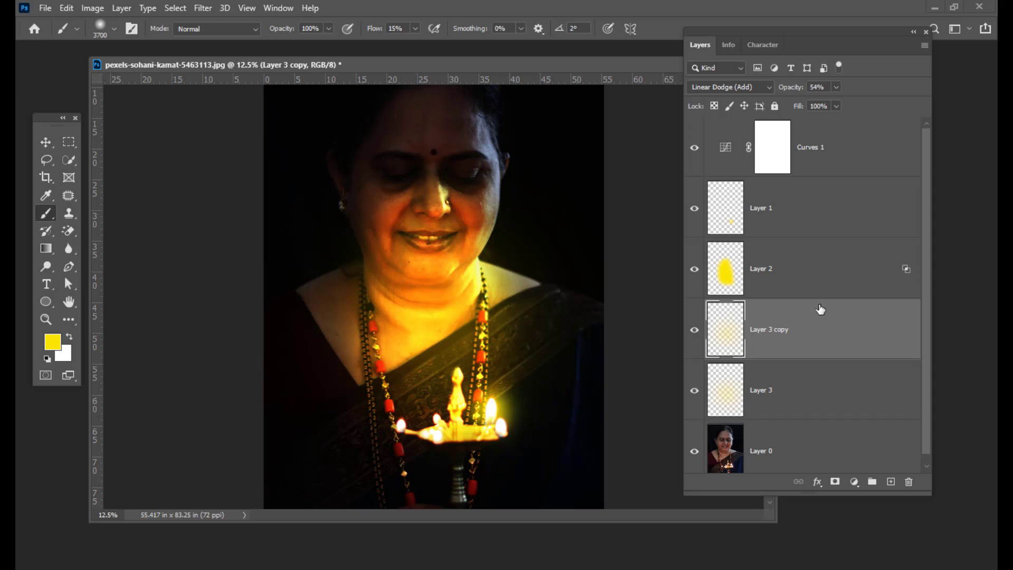
left_click(836, 86)
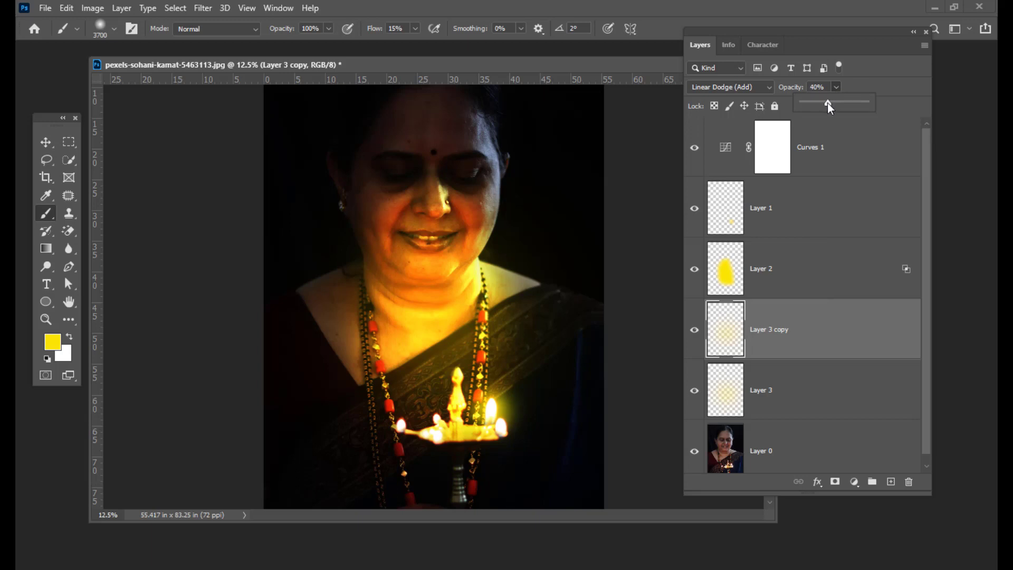
left_click_drag(827, 105, 824, 104)
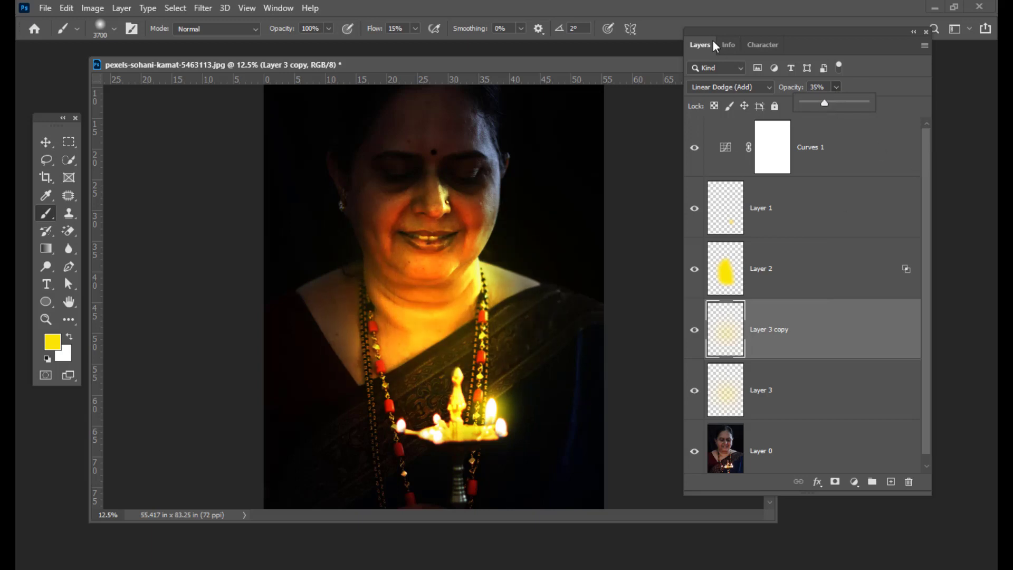
left_click_drag(714, 30, 718, 30)
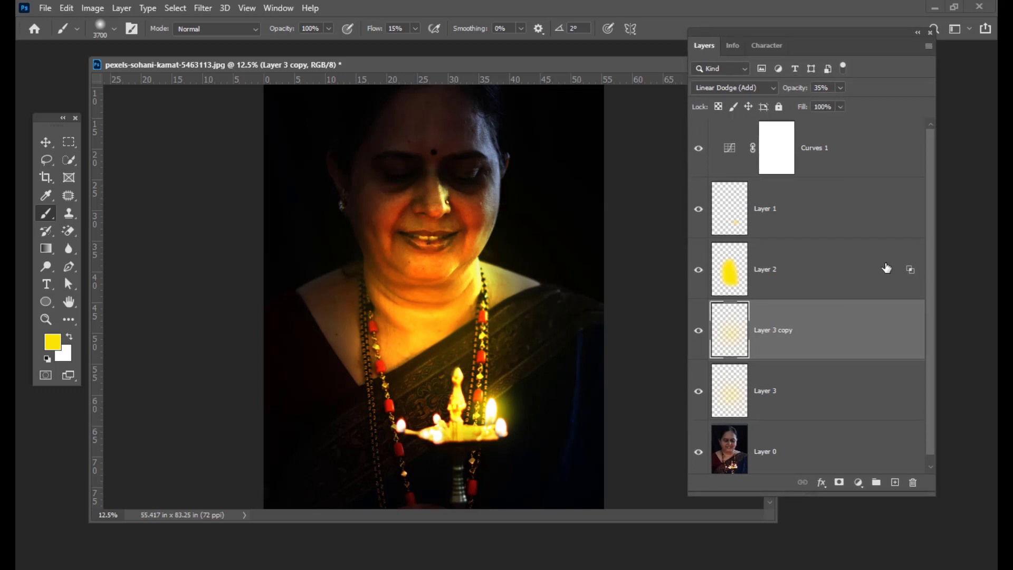
Reduce the opacity of the Color Dodge glow on Layer 2 to 76%
left_click(832, 269)
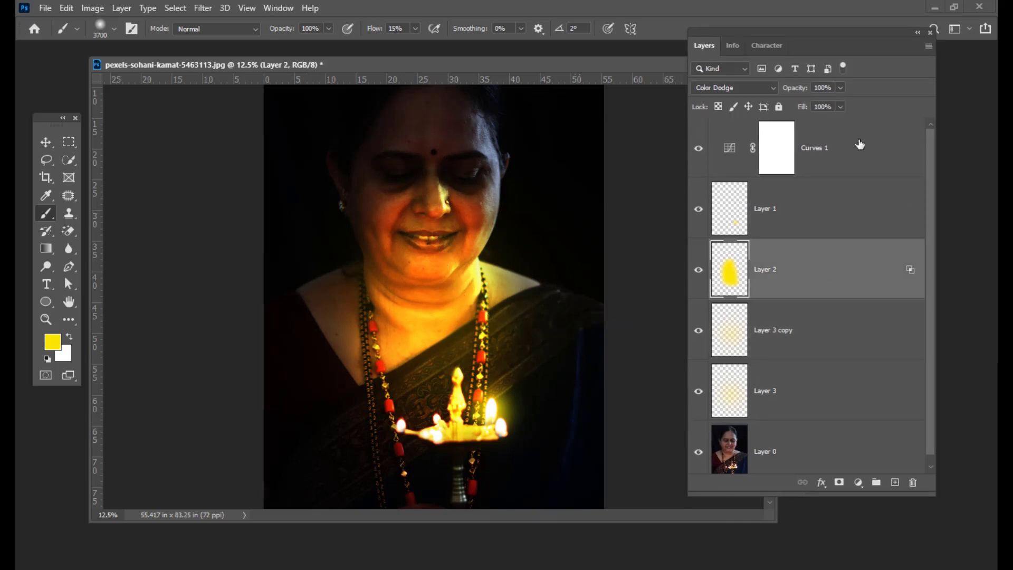
left_click(841, 87)
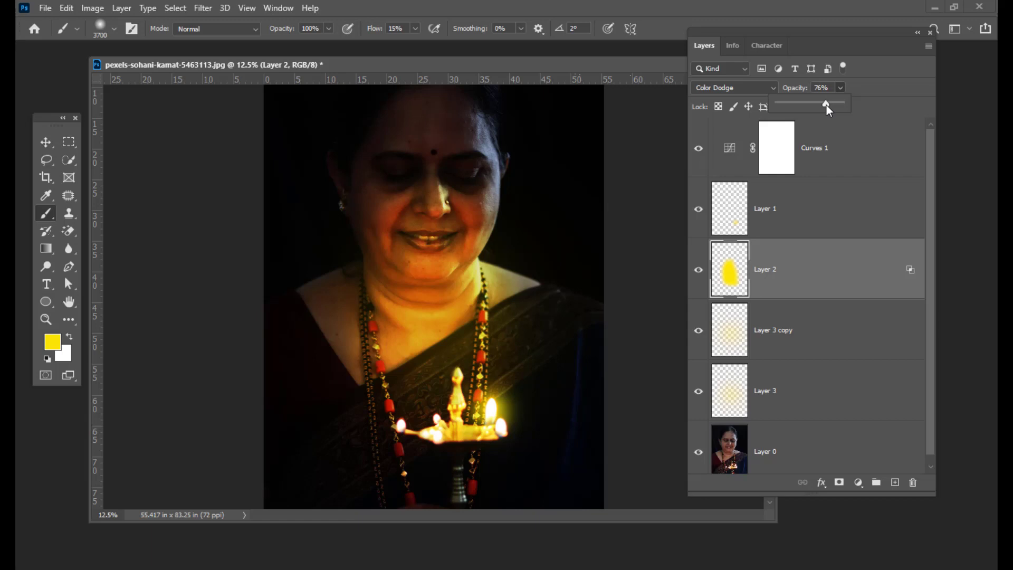
left_click_drag(744, 32, 750, 32)
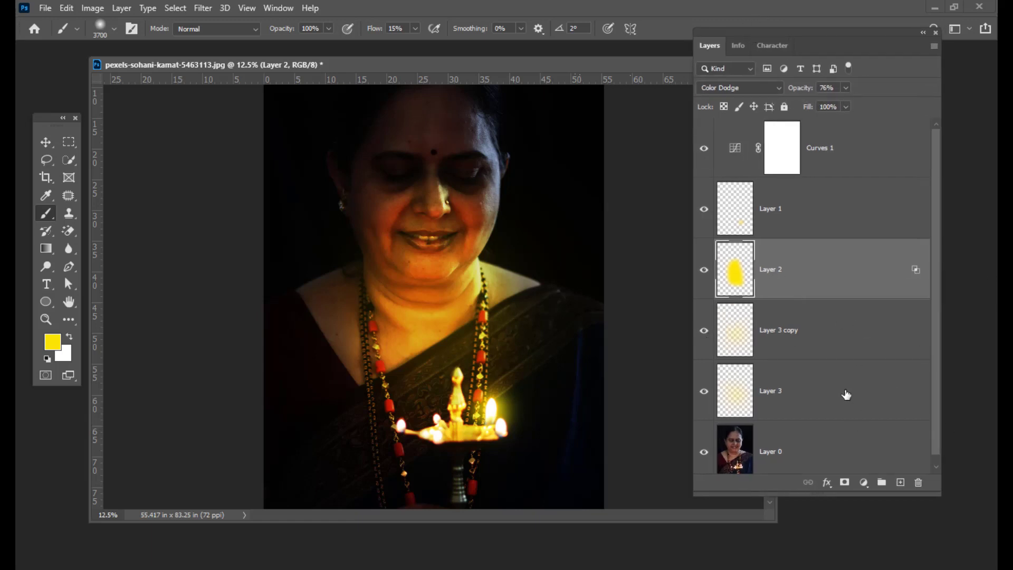
Compare the glow with and without Layer 3, Layer 3 copy and Layer 1 by hiding and showing each one
left_click(746, 397)
left_click(704, 392)
left_click(704, 392)
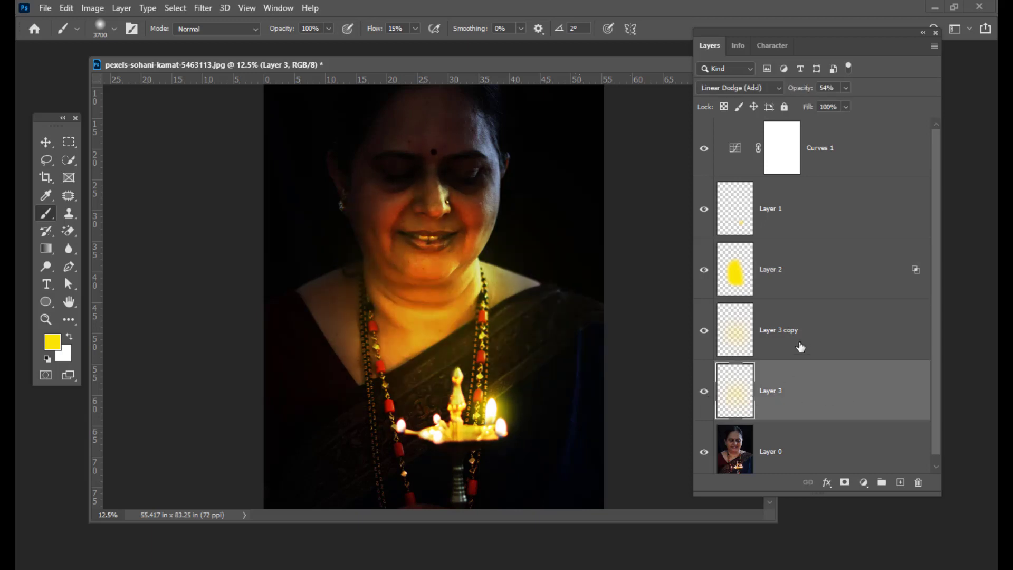
left_click(770, 335)
left_click(703, 331)
left_click(703, 333)
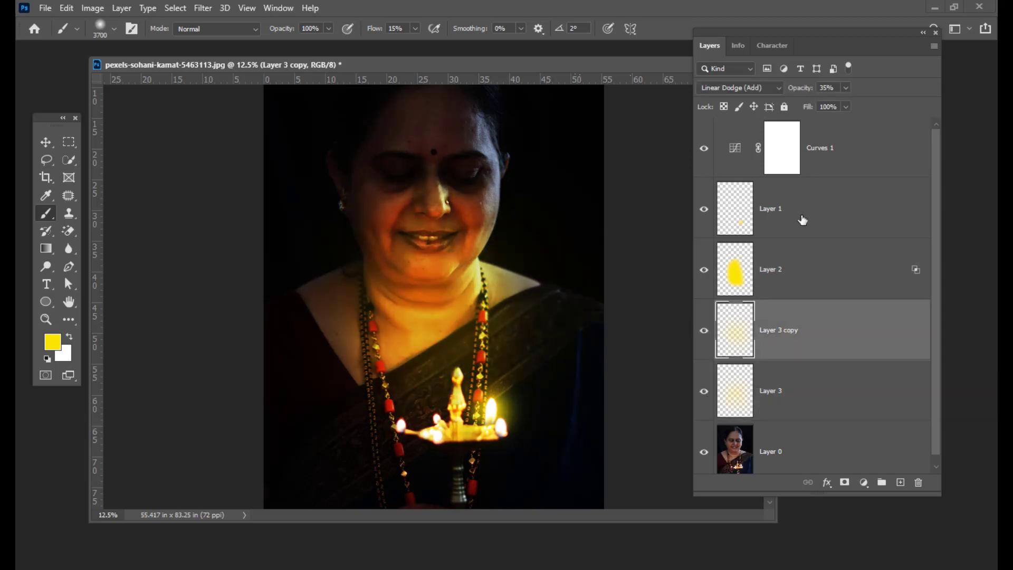
left_click(819, 219)
left_click(706, 209)
left_click(704, 209)
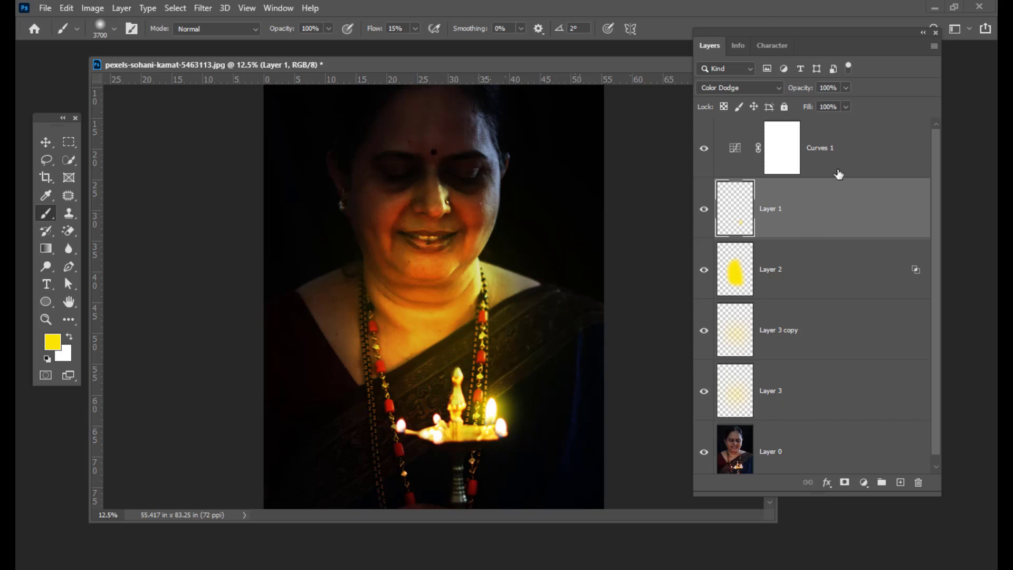
Duplicate Layer 1 to intensify the flame glow, and shift the layer list and image window slightly apart
key("ctrl+j")
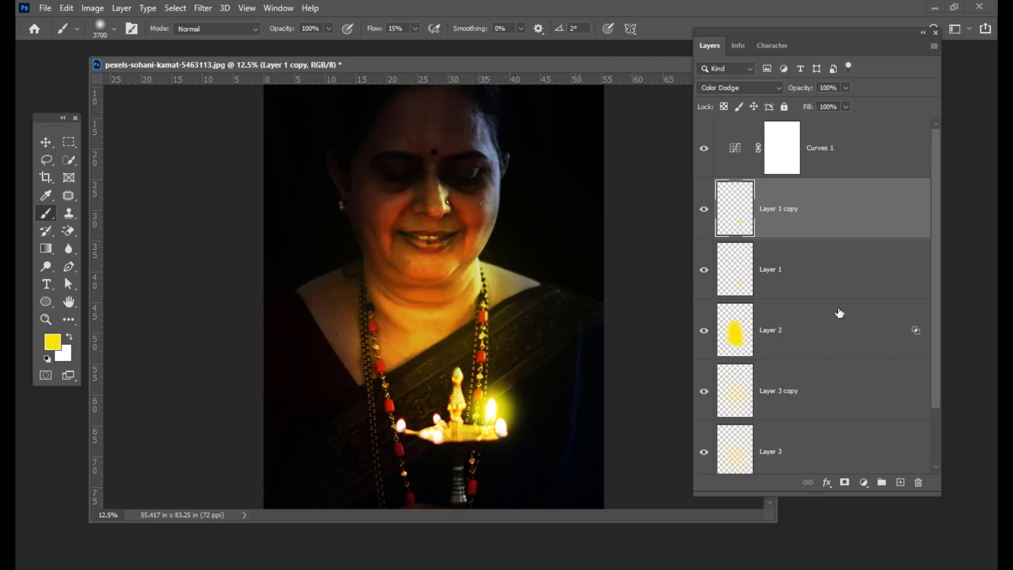
left_click_drag(722, 35, 736, 30)
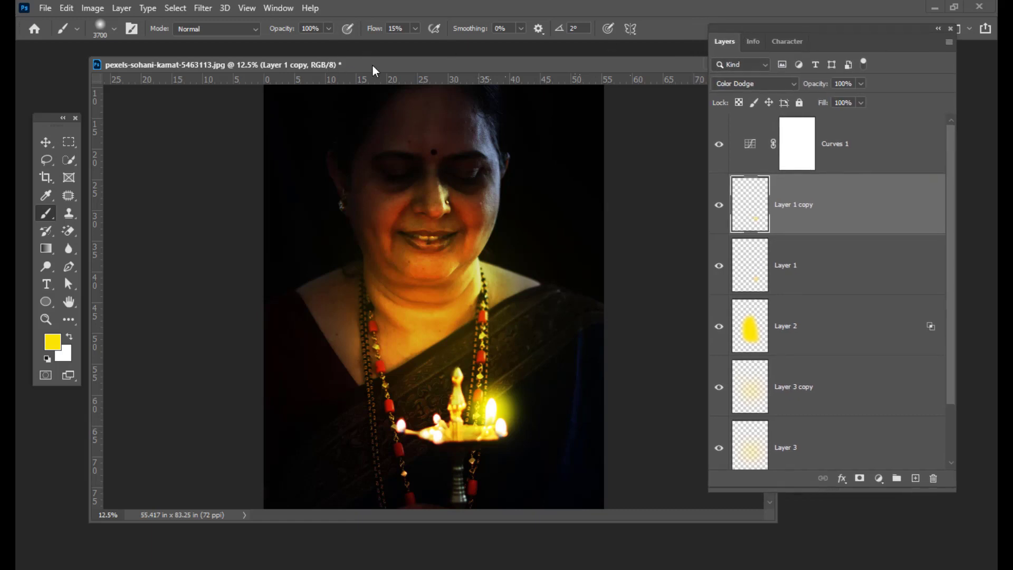
left_click_drag(371, 68, 365, 64)
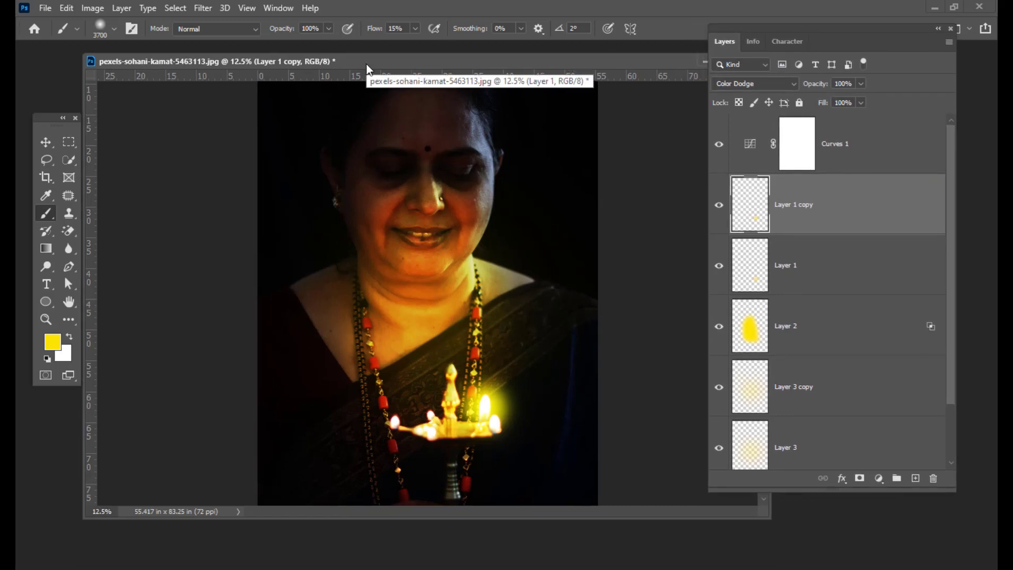